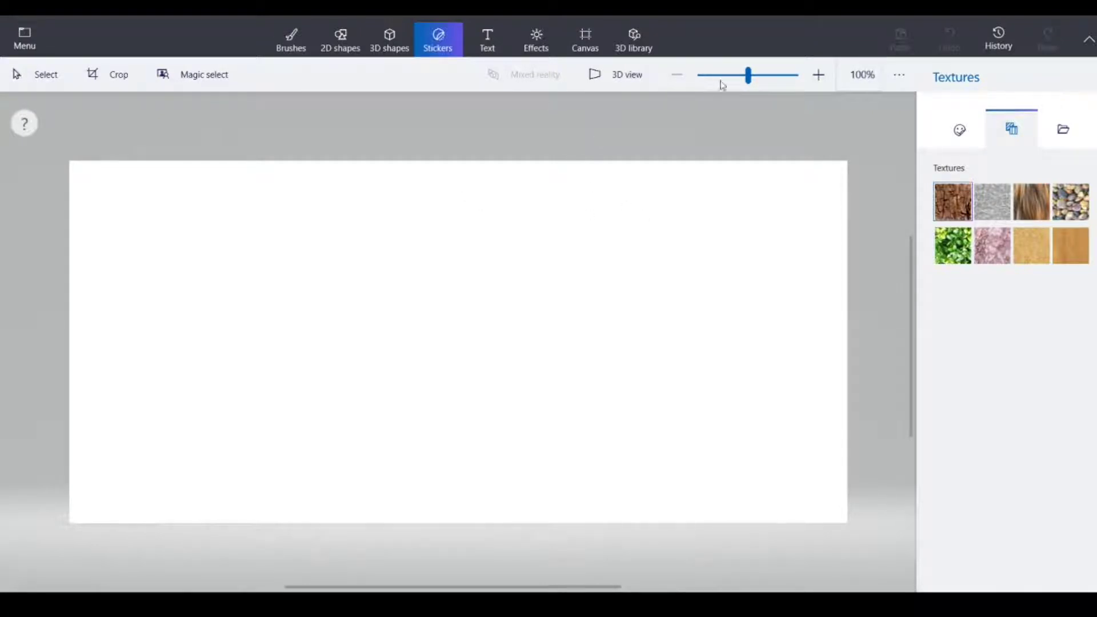
# Step: Place a round Fur texture sticker in the middle of the canvas
pyautogui.click(961, 132)
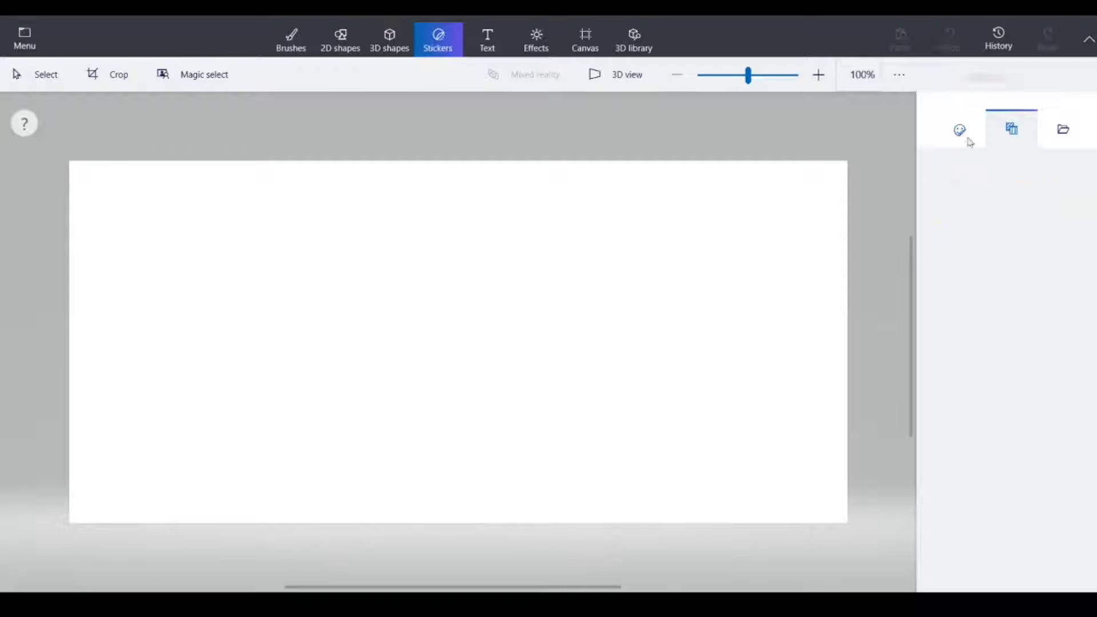
pyautogui.click(1064, 131)
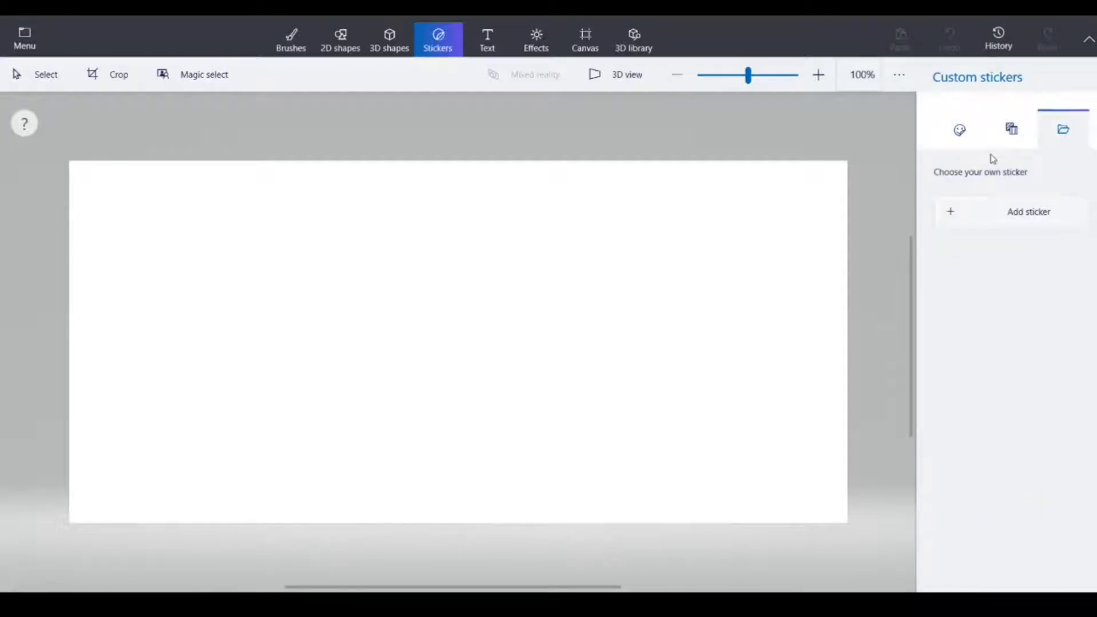
pyautogui.click(1014, 131)
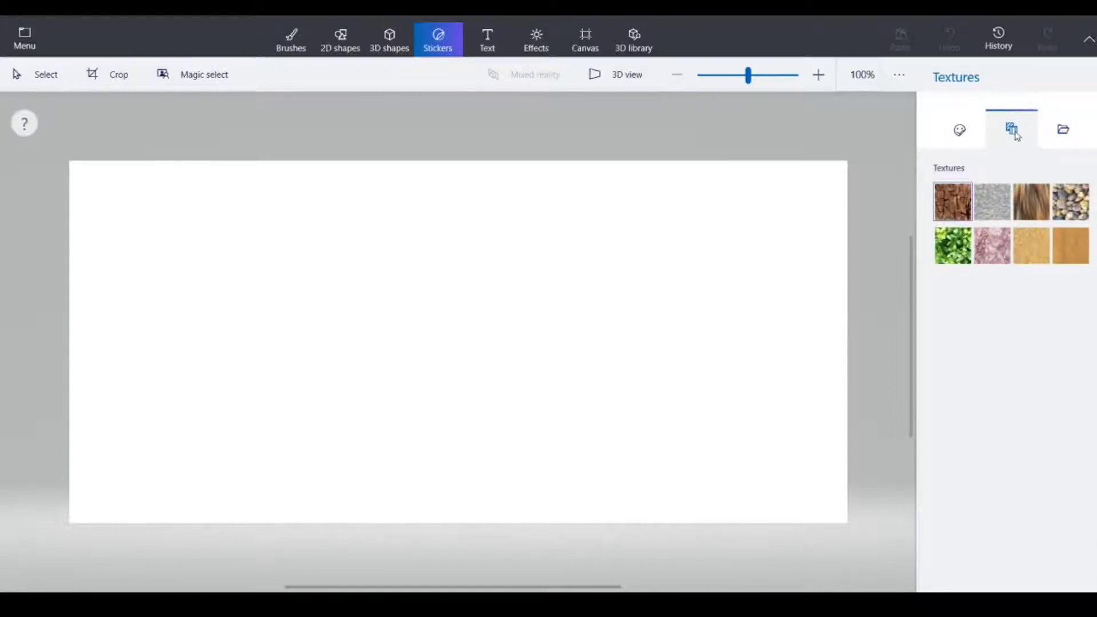
pyautogui.click(1018, 201)
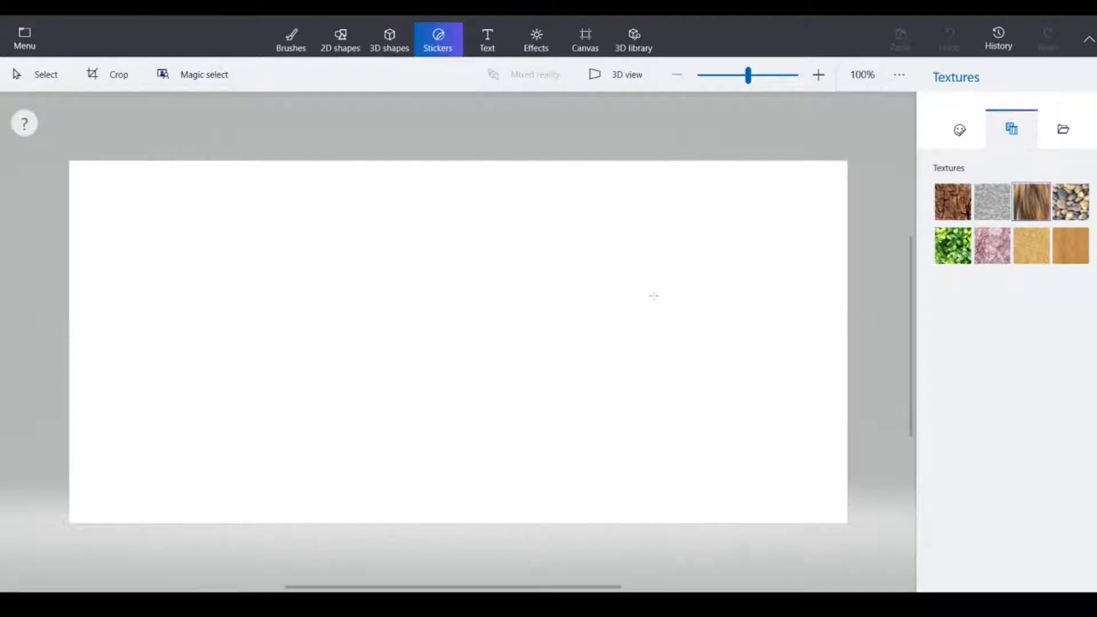
pyautogui.moveTo(412, 202); pyautogui.dragTo(685, 307)
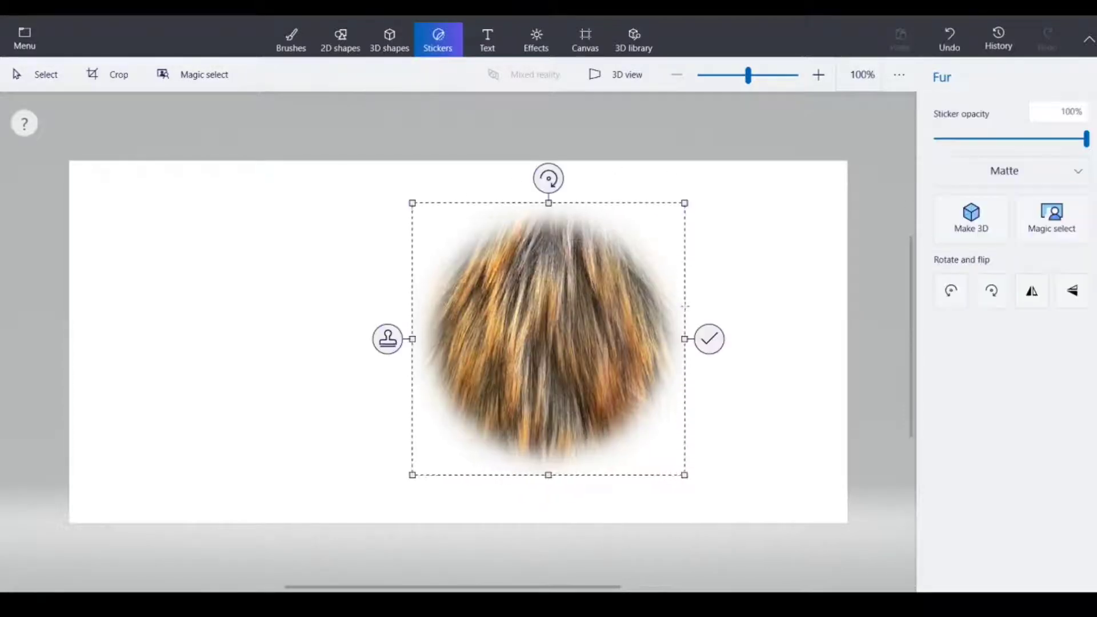
# Step: Draw an unfilled black-outlined rectangle to the left of the fur sticker
pyautogui.click(351, 39)
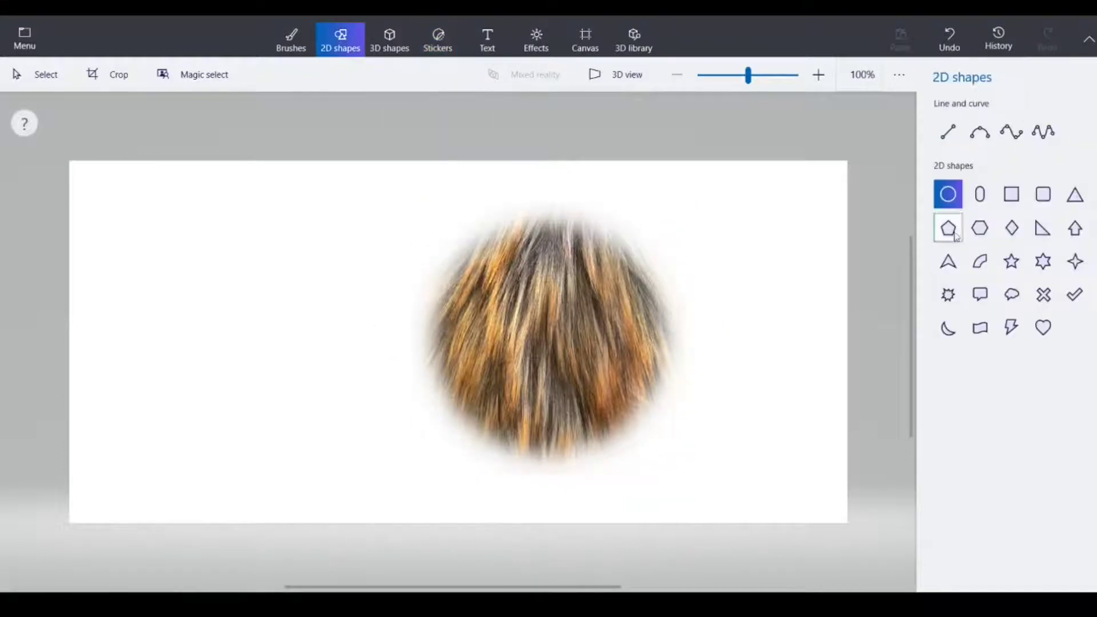
pyautogui.click(1011, 195)
pyautogui.moveTo(175, 267)
pyautogui.mouseDown()
pyautogui.moveTo(240, 304)
pyautogui.moveTo(344, 405)
pyautogui.mouseUp()
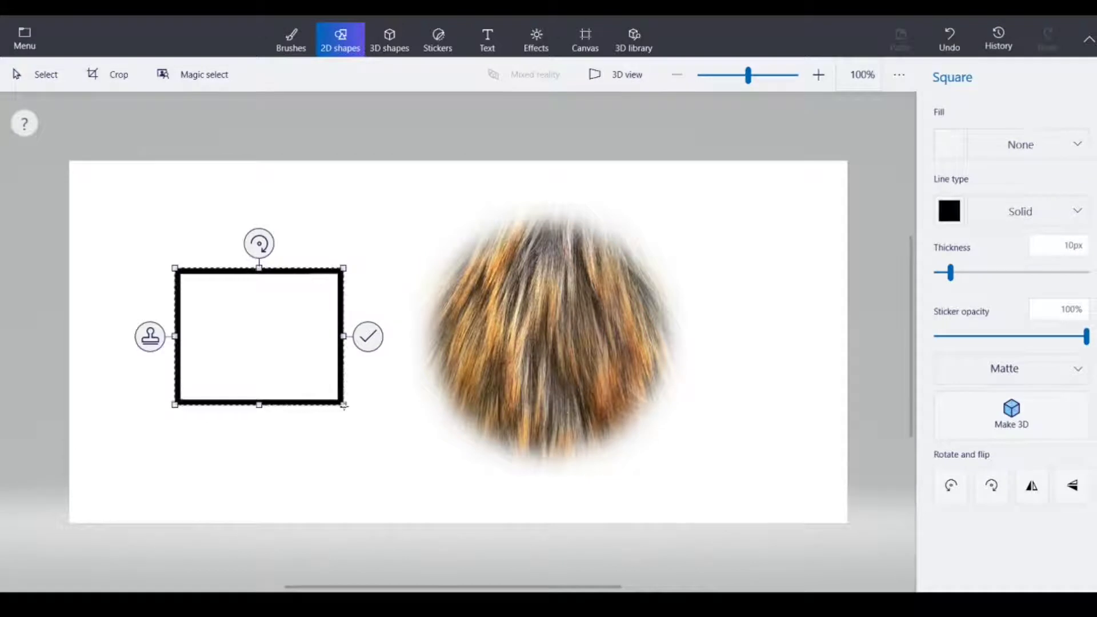
pyautogui.click(544, 331)
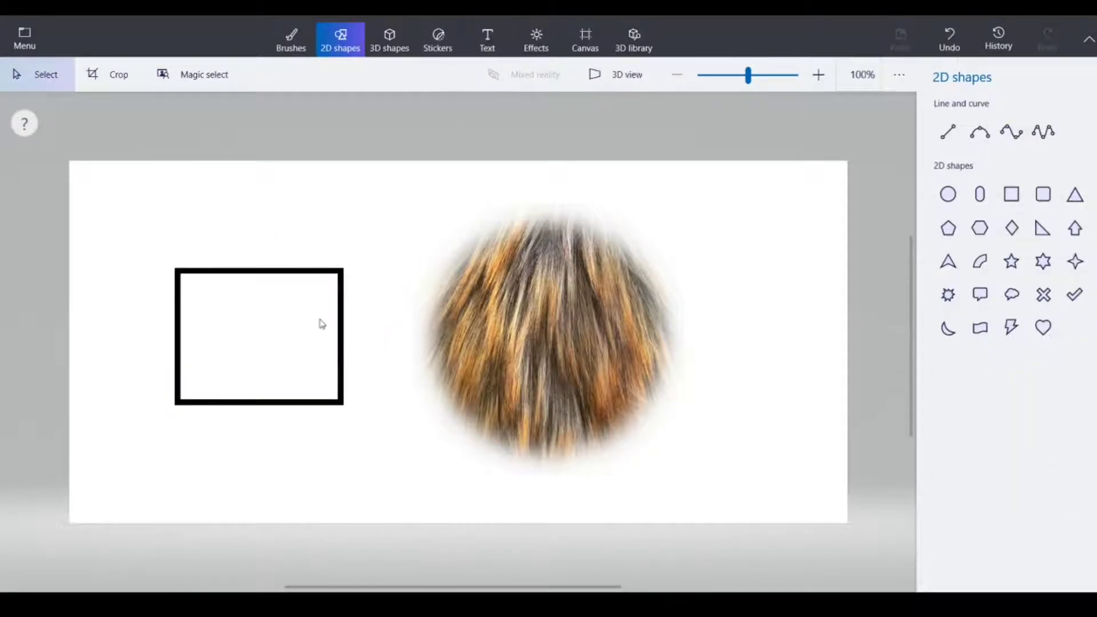
pyautogui.moveTo(257, 306); pyautogui.dragTo(355, 343)
pyautogui.click(401, 214)
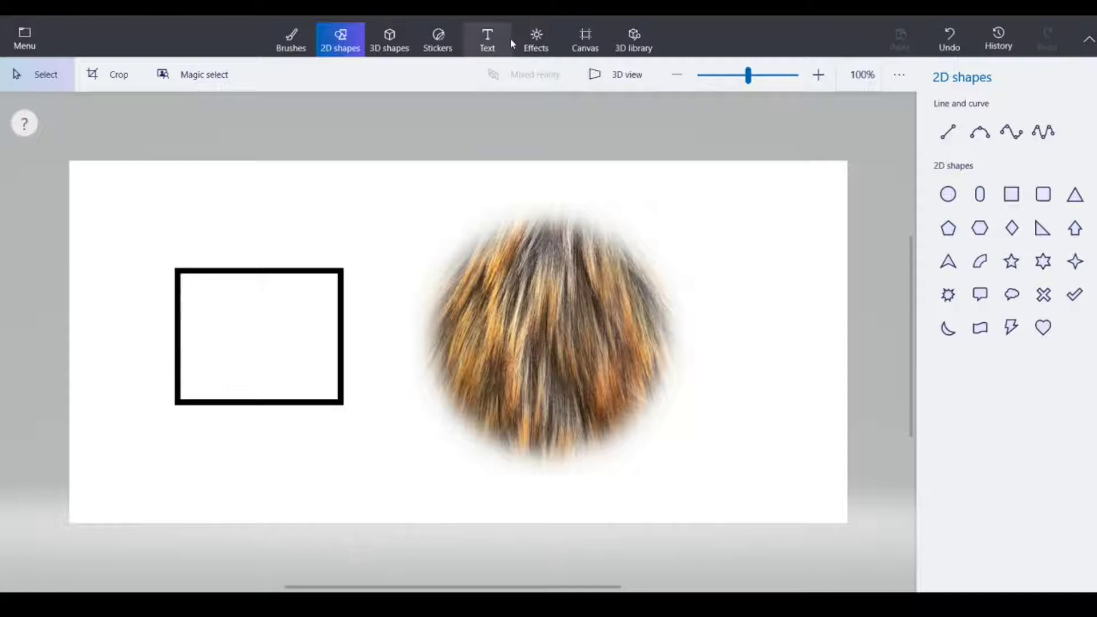
# Step: Place a Gravel texture sticker right of the fur ball and make it 3D
pyautogui.click(459, 38)
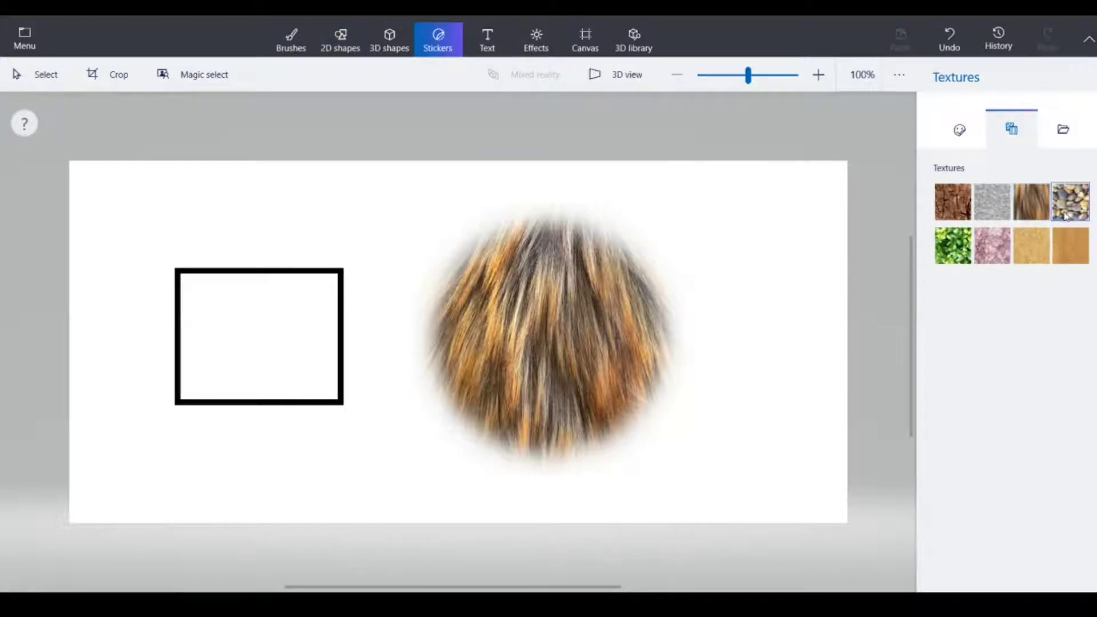
pyautogui.moveTo(651, 208); pyautogui.dragTo(844, 372)
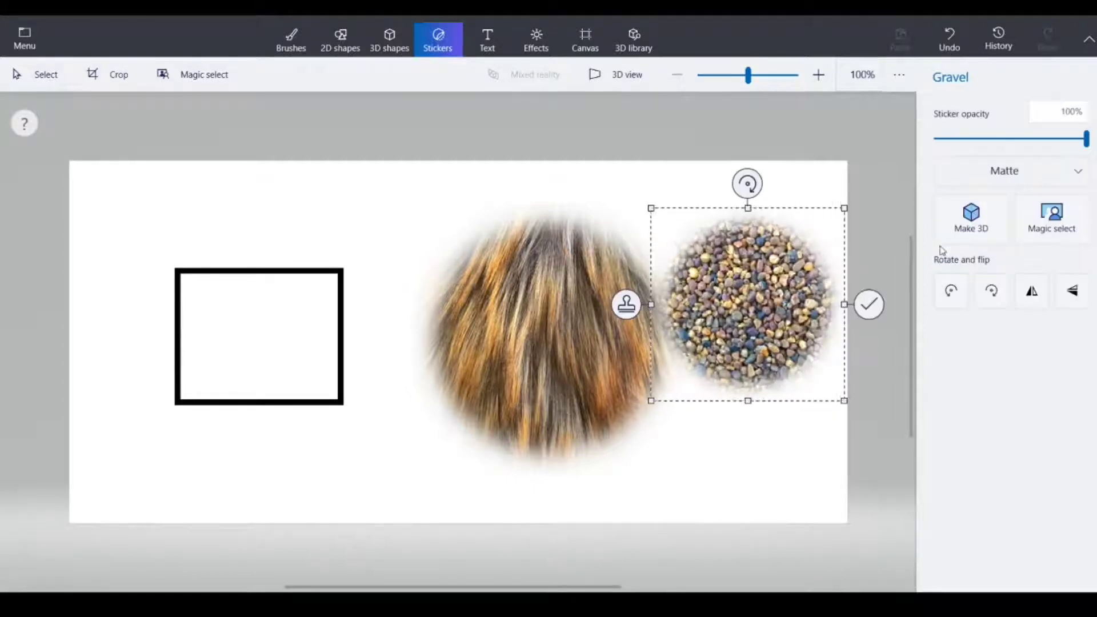
pyautogui.click(971, 219)
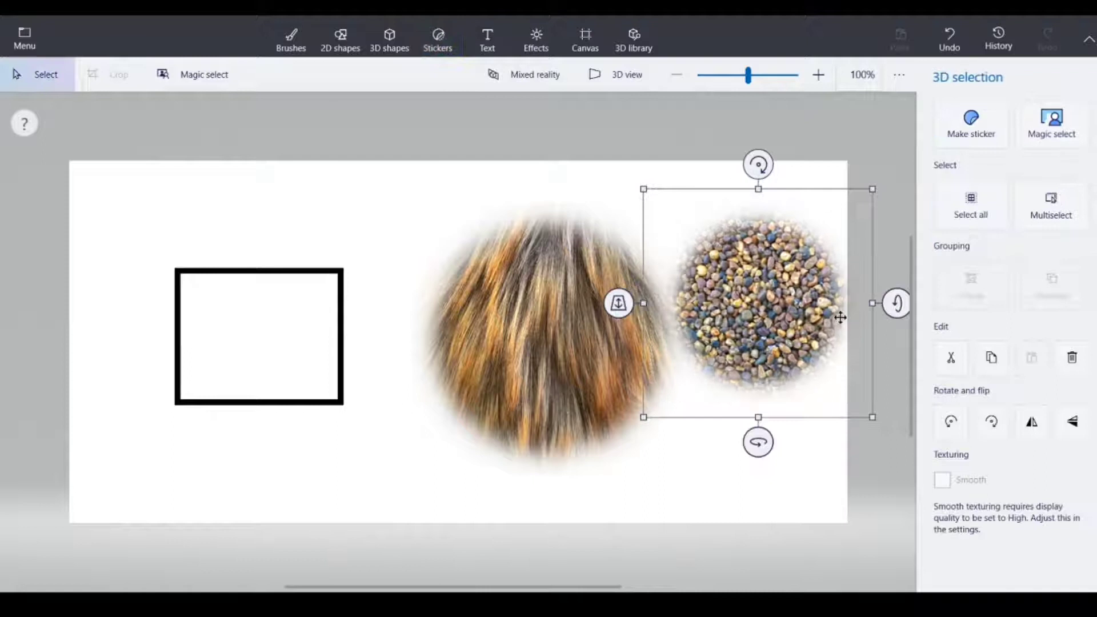
# Step: Adjust the gravel object's depth and spin, moving it to overlap the fur ball's right edge
pyautogui.moveTo(619, 303)
pyautogui.mouseDown()
pyautogui.moveTo(641, 330)
pyautogui.moveTo(676, 252)
pyautogui.moveTo(693, 375)
pyautogui.moveTo(698, 345)
pyautogui.moveTo(747, 457)
pyautogui.moveTo(751, 523)
pyautogui.moveTo(753, 496)
pyautogui.mouseUp()
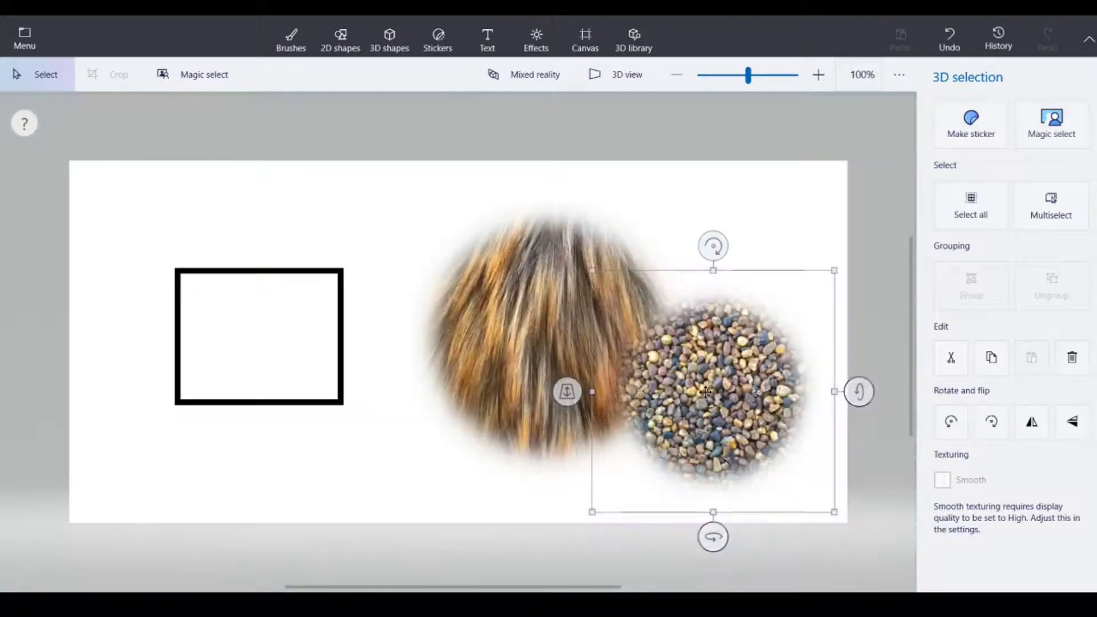
pyautogui.moveTo(566, 391); pyautogui.dragTo(598, 235)
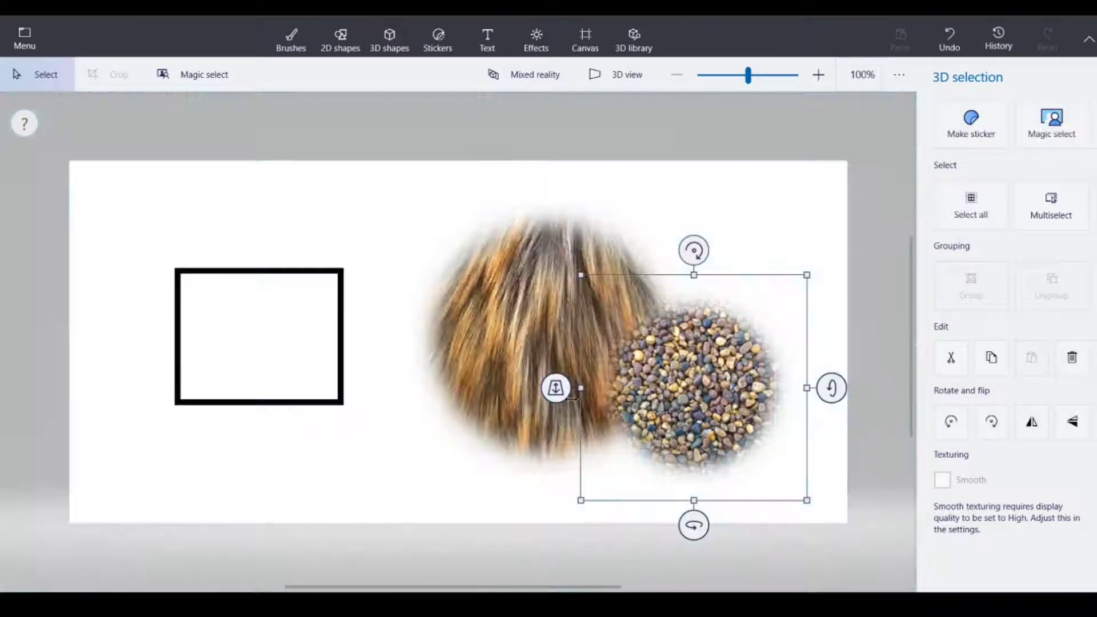
pyautogui.moveTo(693, 525); pyautogui.dragTo(651, 519)
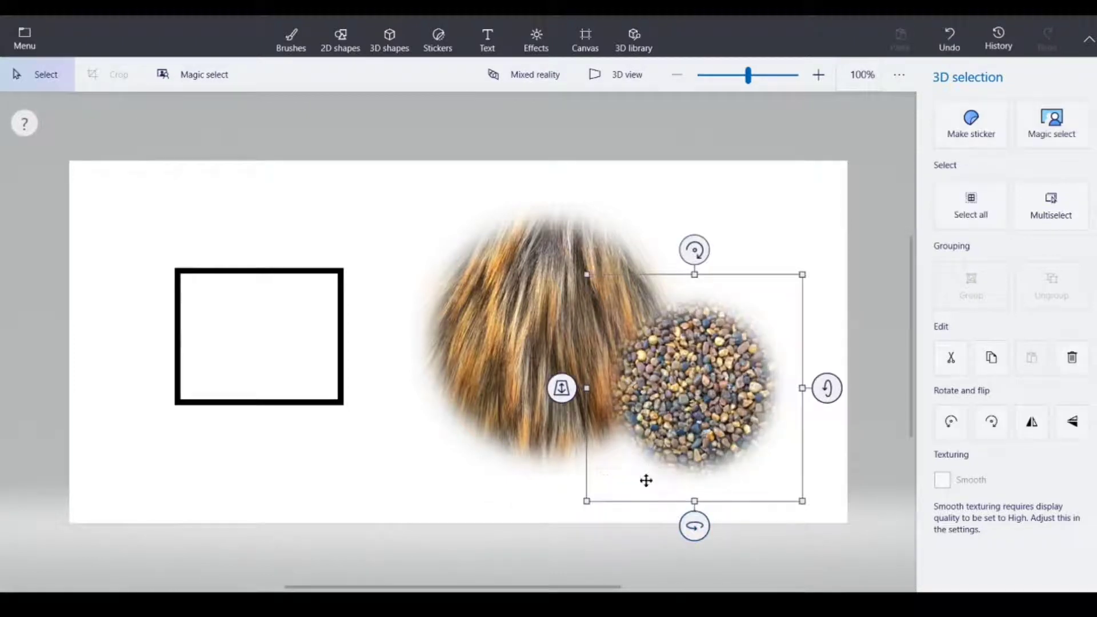
pyautogui.moveTo(561, 386); pyautogui.dragTo(592, 363)
pyautogui.moveTo(688, 423); pyautogui.dragTo(710, 259)
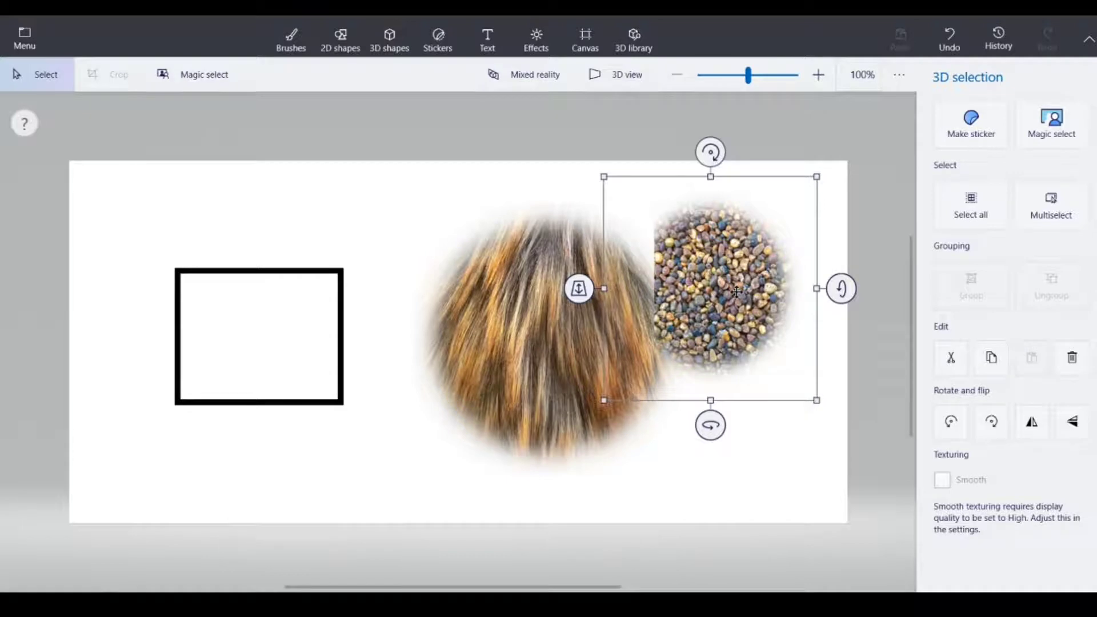
# Step: Convert the gravel object to a 12% opacity sticker and stamp it right of the fur ball
pyautogui.click(971, 121)
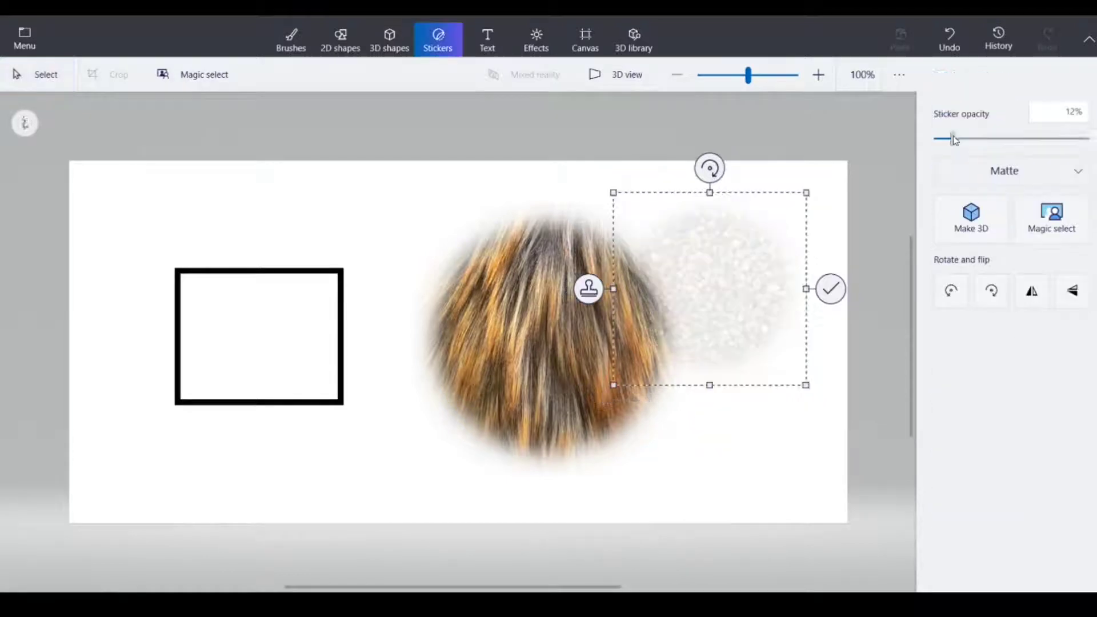
pyautogui.moveTo(715, 295); pyautogui.dragTo(314, 284)
pyautogui.moveTo(427, 275); pyautogui.dragTo(850, 331)
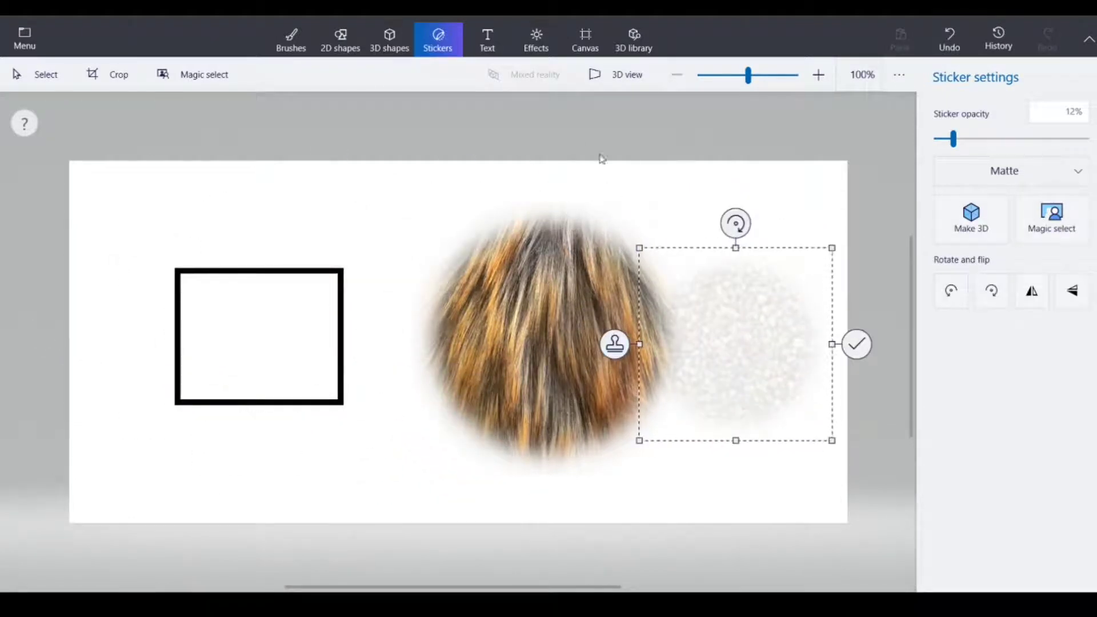
pyautogui.click(587, 139)
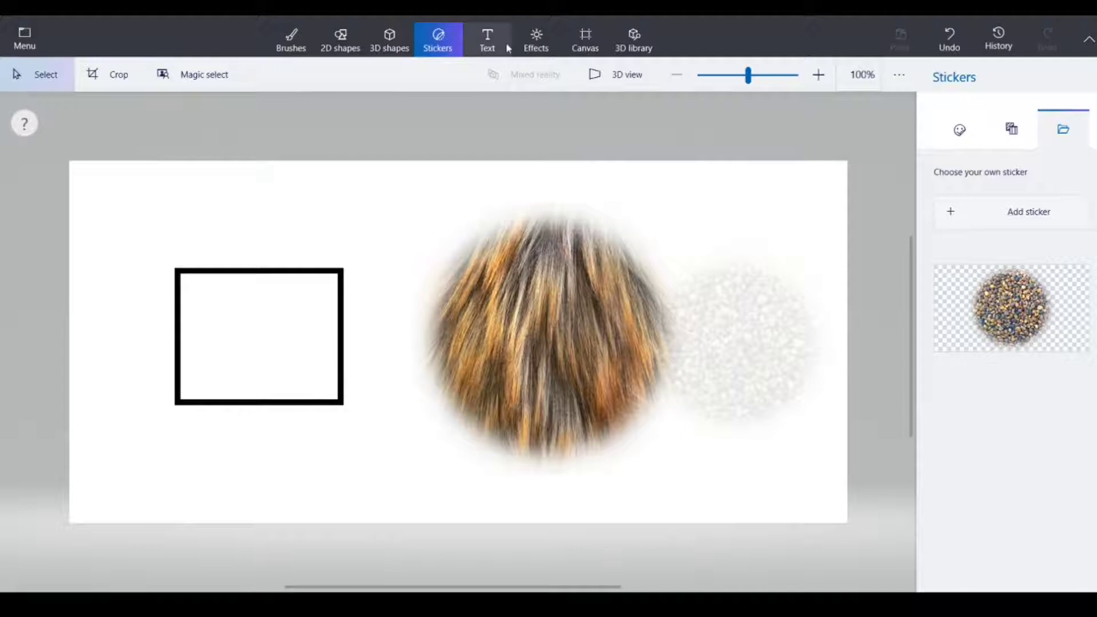
# Step: Browse the sticker tabs, ending on the built-in sticker collection
pyautogui.click(959, 132)
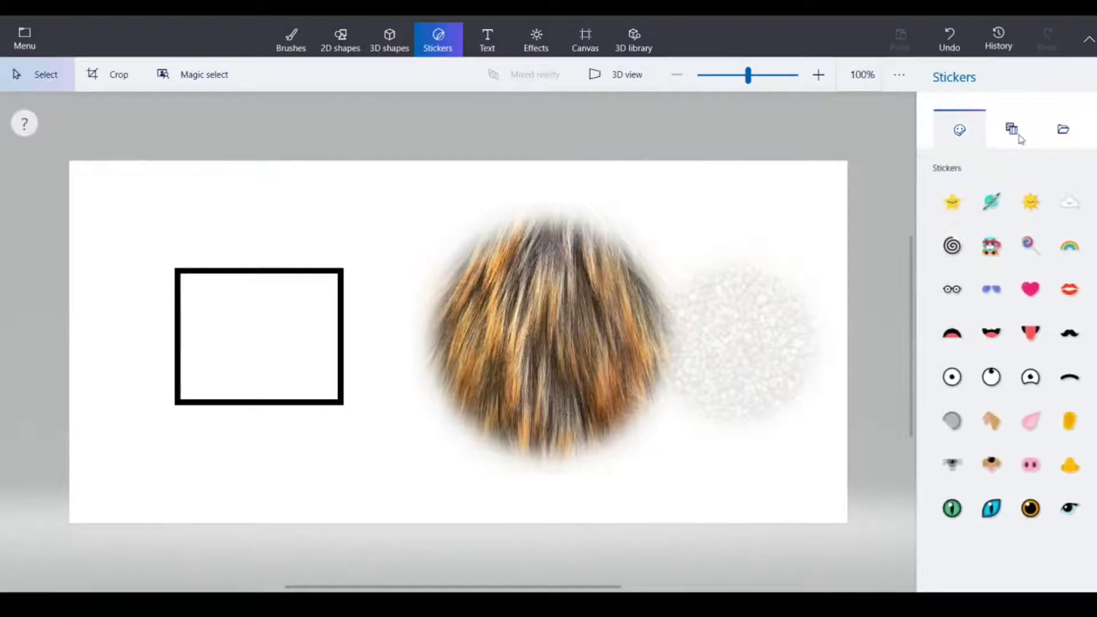
pyautogui.click(1014, 134)
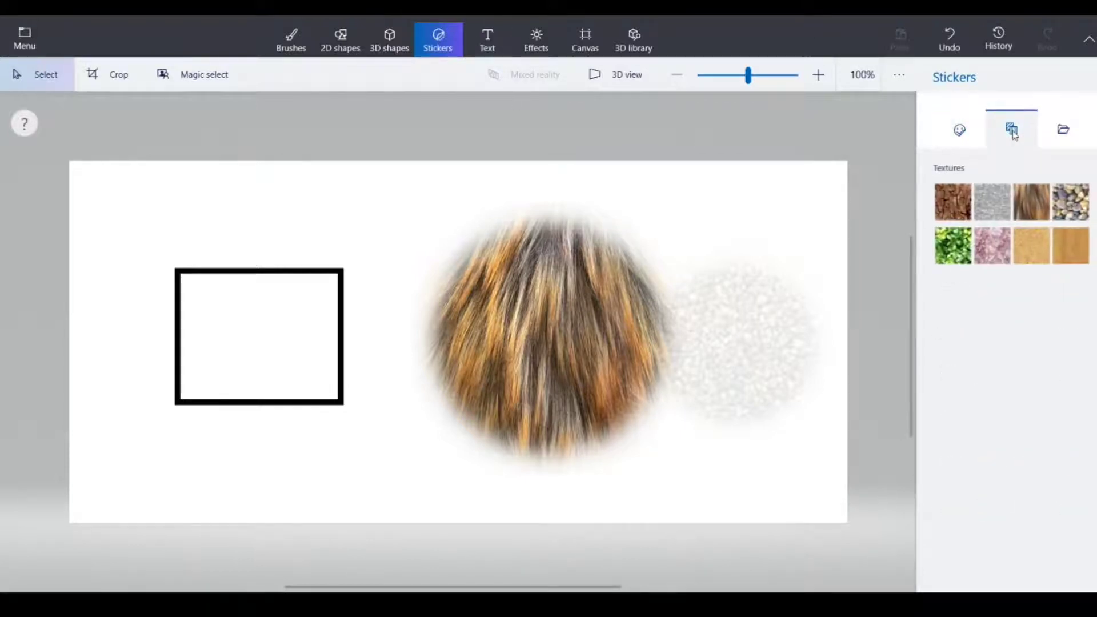
pyautogui.click(959, 135)
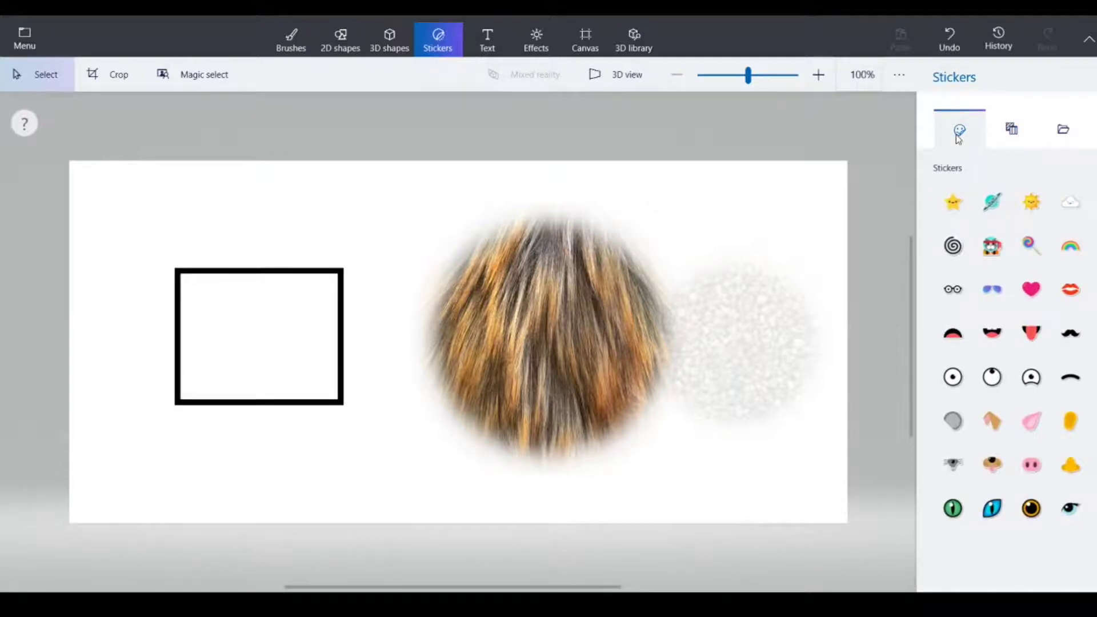
# Step: Add a smiling sun sticker beside the fur ball as a 3D object pushed back in depth, then show custom stickers
pyautogui.click(1025, 220)
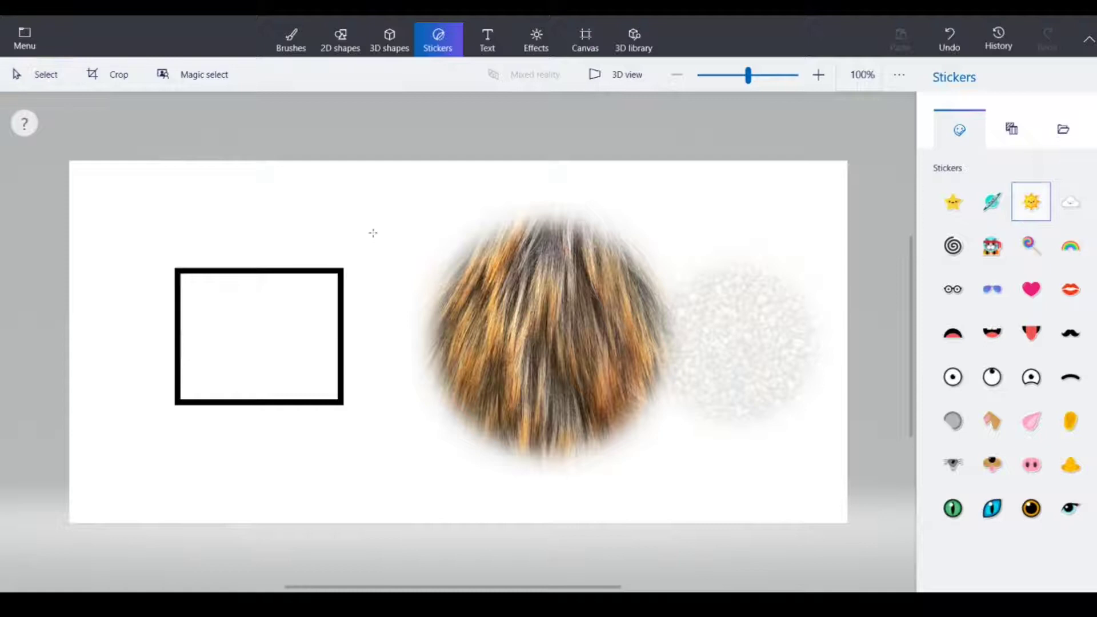
pyautogui.moveTo(373, 232); pyautogui.dragTo(505, 366)
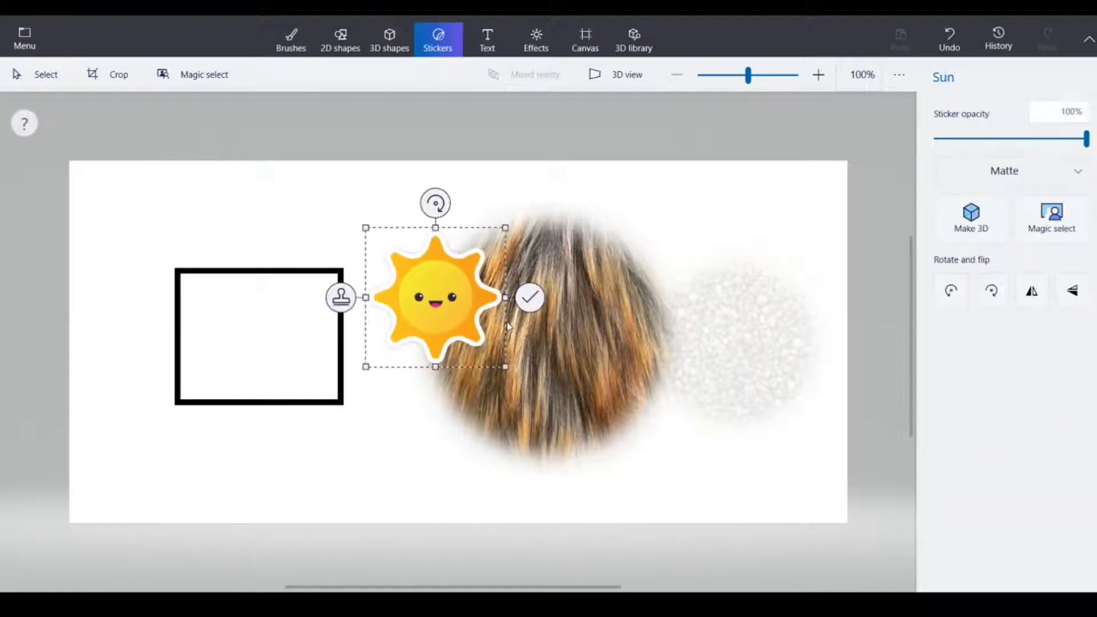
pyautogui.click(998, 232)
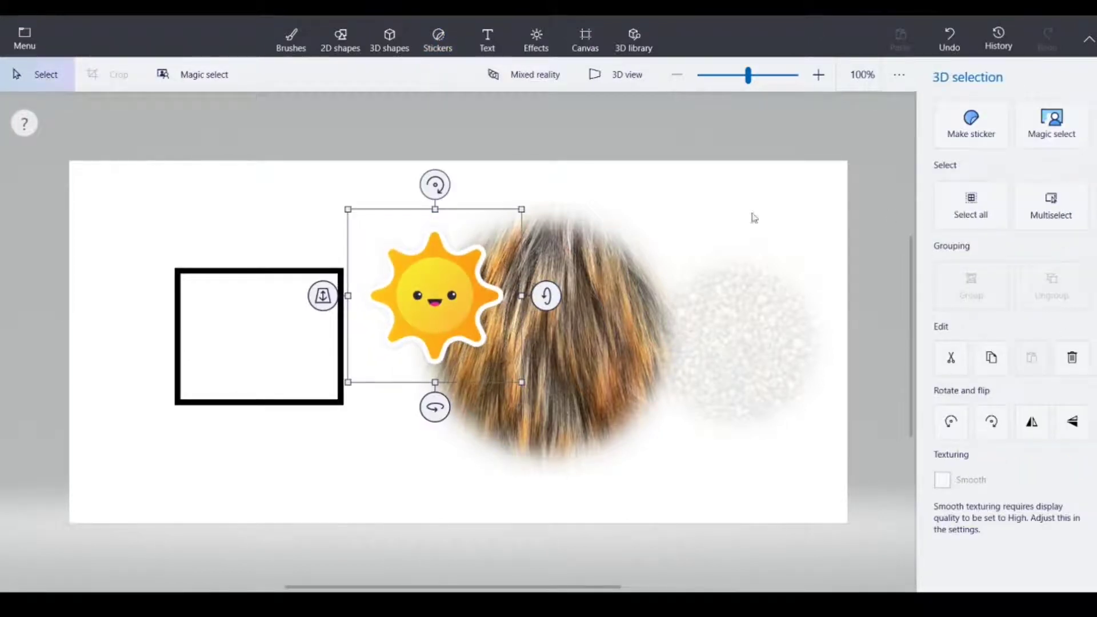
pyautogui.moveTo(322, 285); pyautogui.dragTo(381, 284)
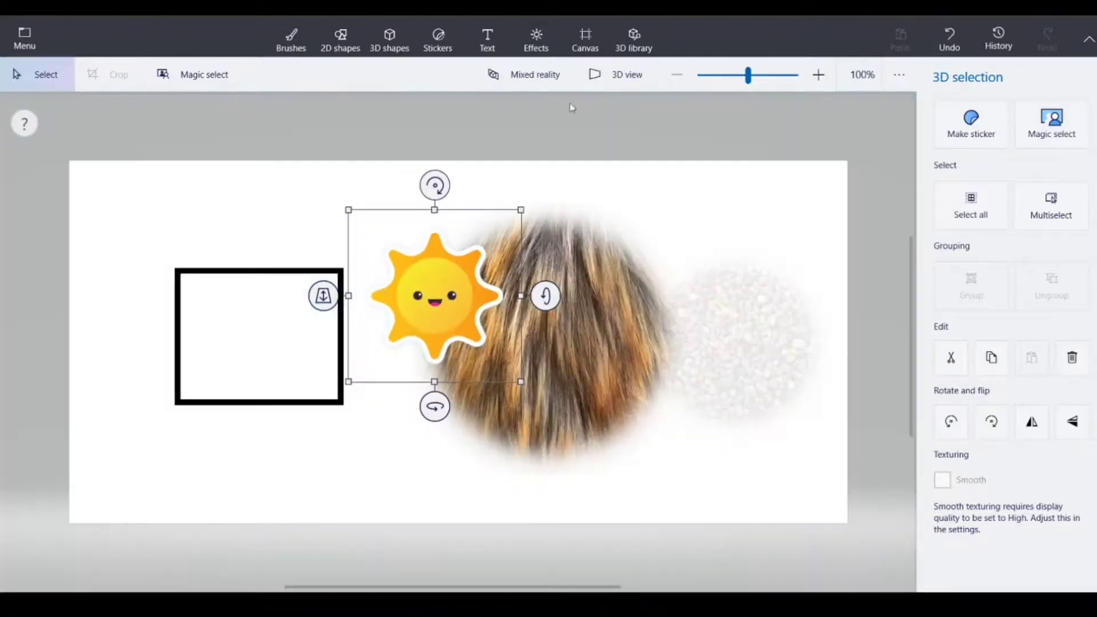
pyautogui.click(437, 39)
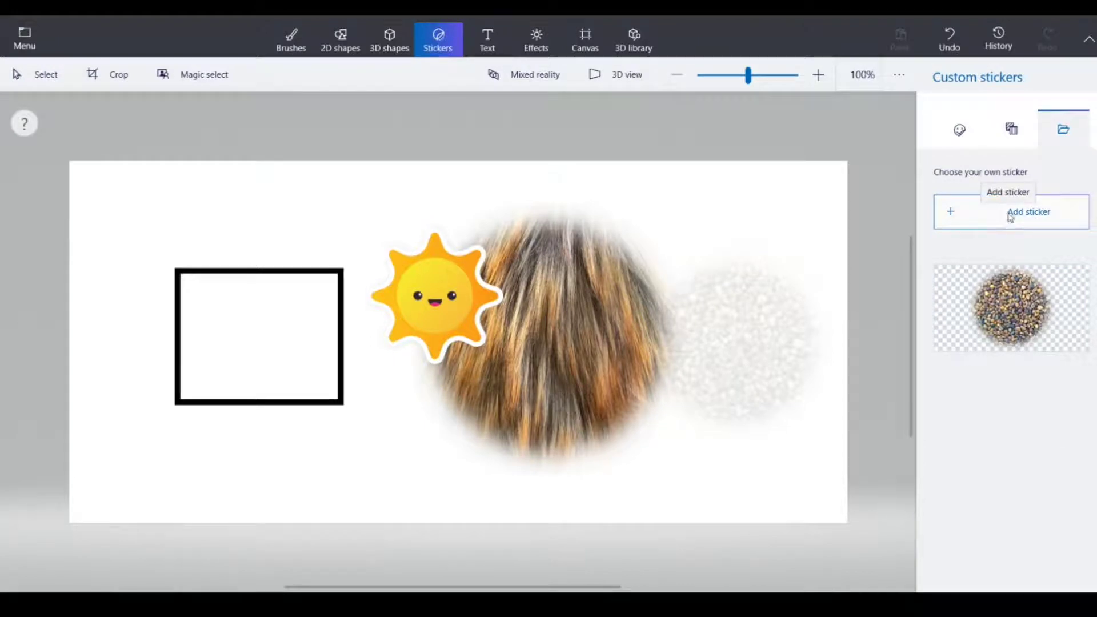
# Step: Add the custom game-screenshot sticker and position it on the canvas's right side
pyautogui.click(1010, 219)
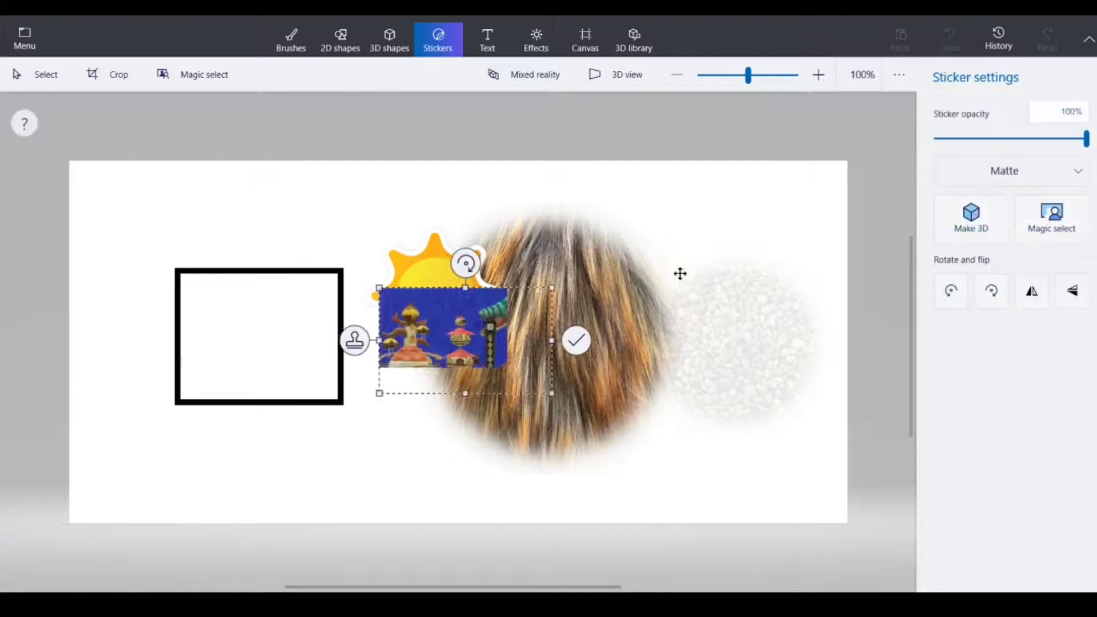
pyautogui.moveTo(449, 311); pyautogui.dragTo(735, 250)
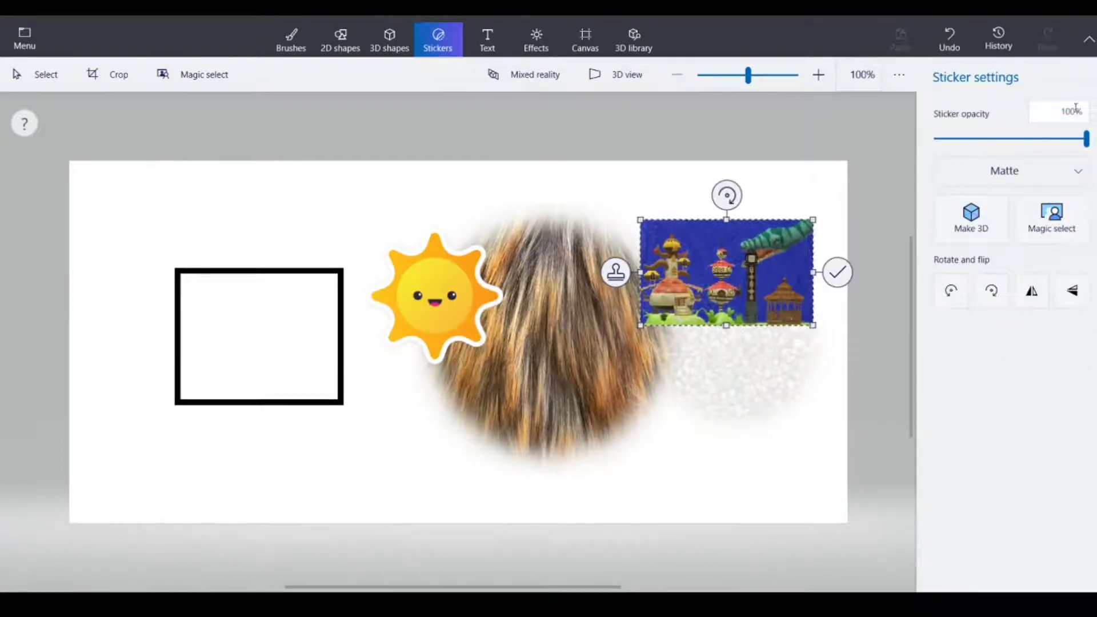
pyautogui.moveTo(1085, 139)
pyautogui.mouseDown()
pyautogui.moveTo(938, 140)
pyautogui.moveTo(1085, 140)
pyautogui.mouseUp()
pyautogui.moveTo(756, 277); pyautogui.dragTo(750, 390)
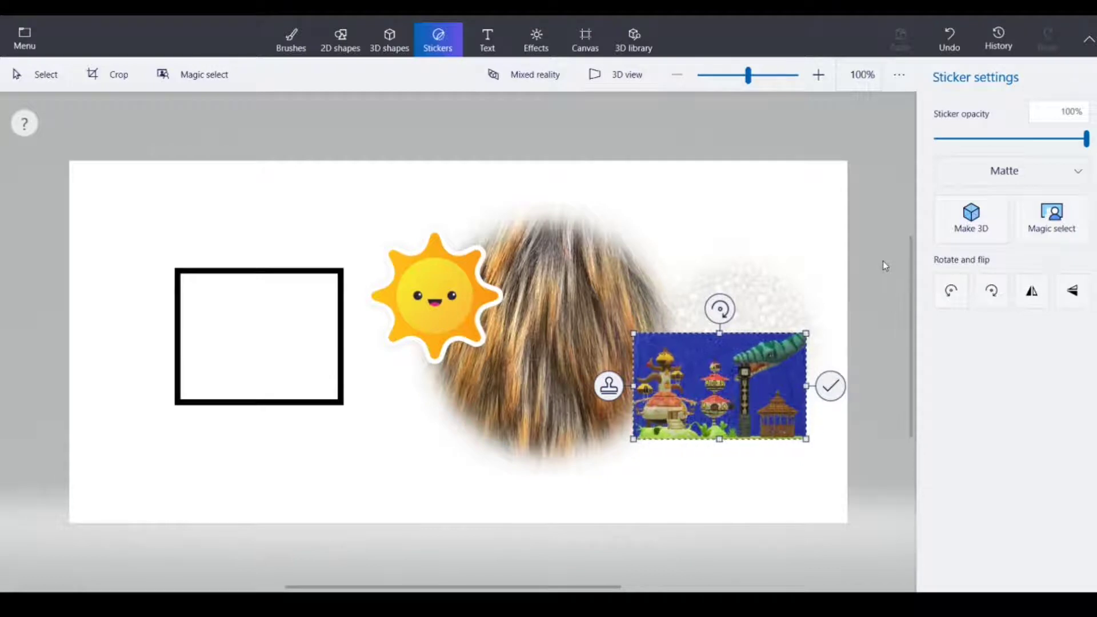
pyautogui.click(756, 342)
pyautogui.moveTo(756, 341)
pyautogui.mouseDown()
pyautogui.moveTo(741, 306)
pyautogui.moveTo(810, 318)
pyautogui.moveTo(736, 323)
pyautogui.moveTo(760, 325)
pyautogui.mouseUp()
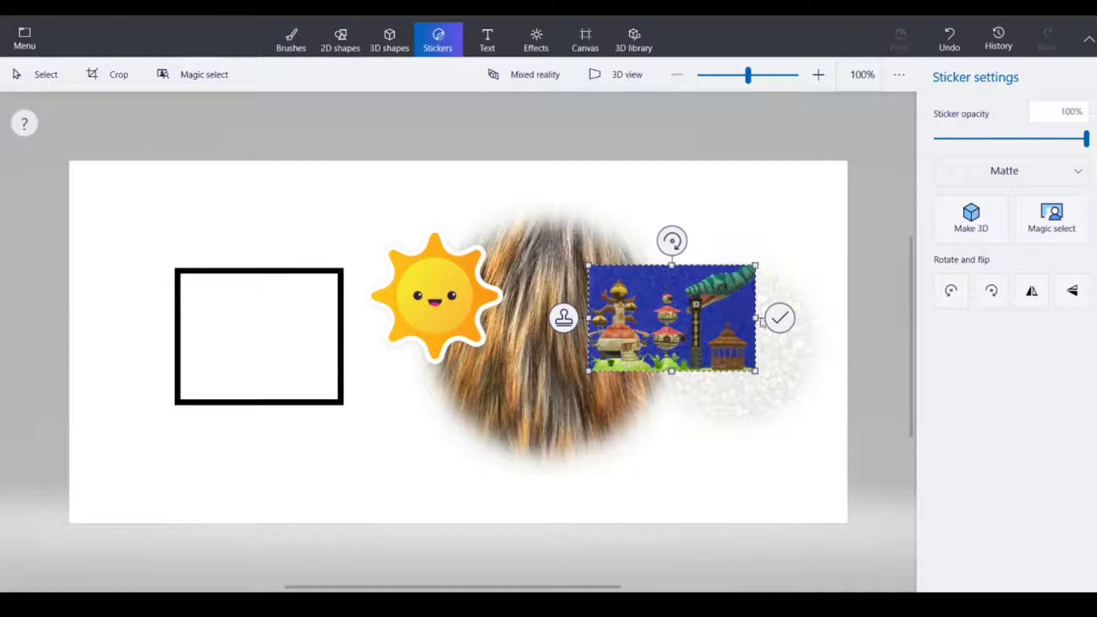
# Step: Enlarge the screenshot sticker and move it so it covers most of the canvas
pyautogui.moveTo(755, 371); pyautogui.dragTo(849, 521)
pyautogui.moveTo(720, 389); pyautogui.dragTo(261, 291)
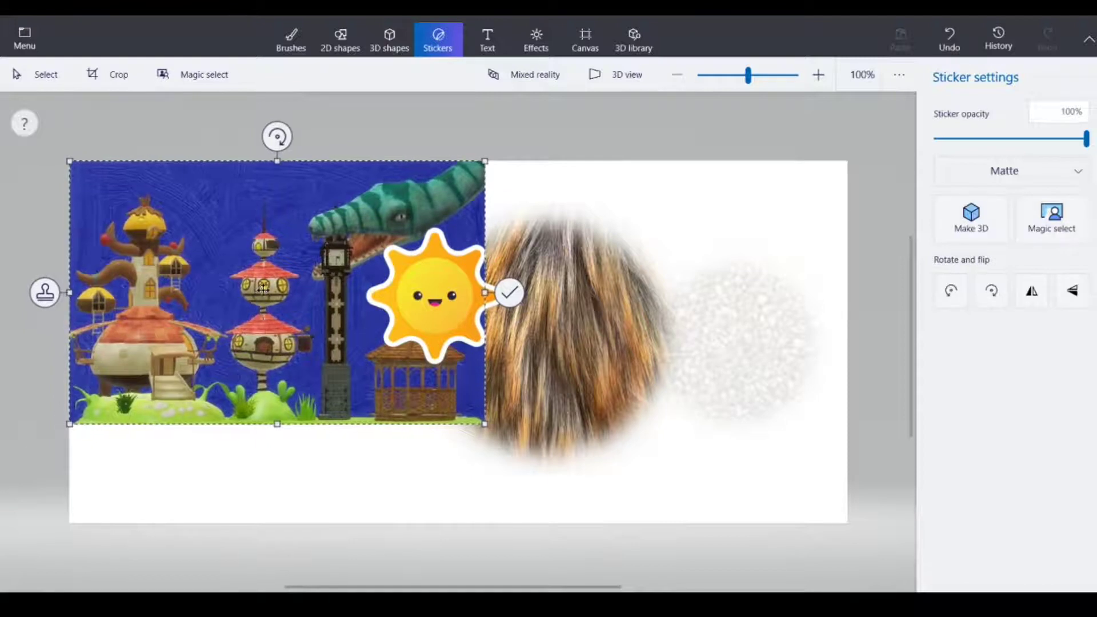
pyautogui.moveTo(485, 425); pyautogui.dragTo(666, 528)
pyautogui.hotkey('ctrl', 'z')
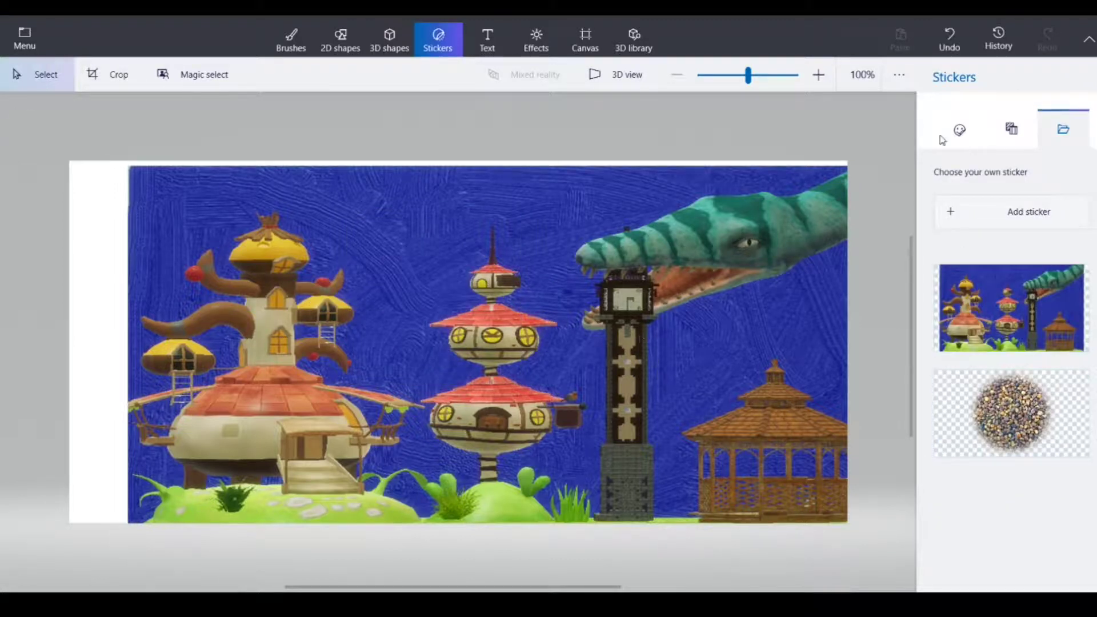
# Step: Draw the rainbow sticker onto the canvas and move it toward the top
pyautogui.click(960, 130)
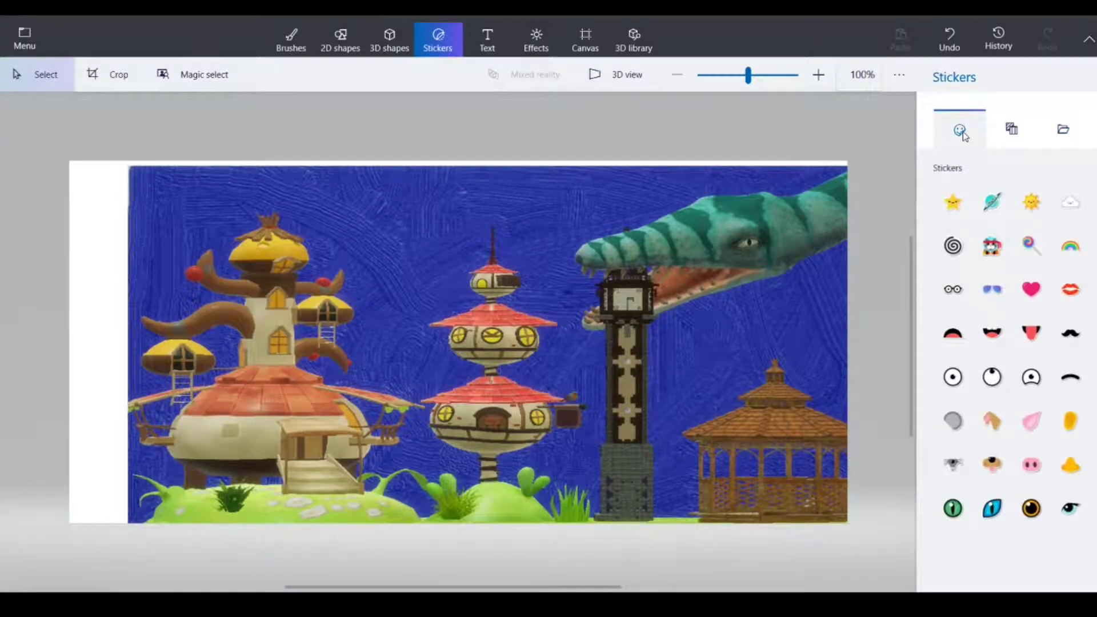
pyautogui.click(1070, 245)
pyautogui.moveTo(410, 289); pyautogui.dragTo(652, 567)
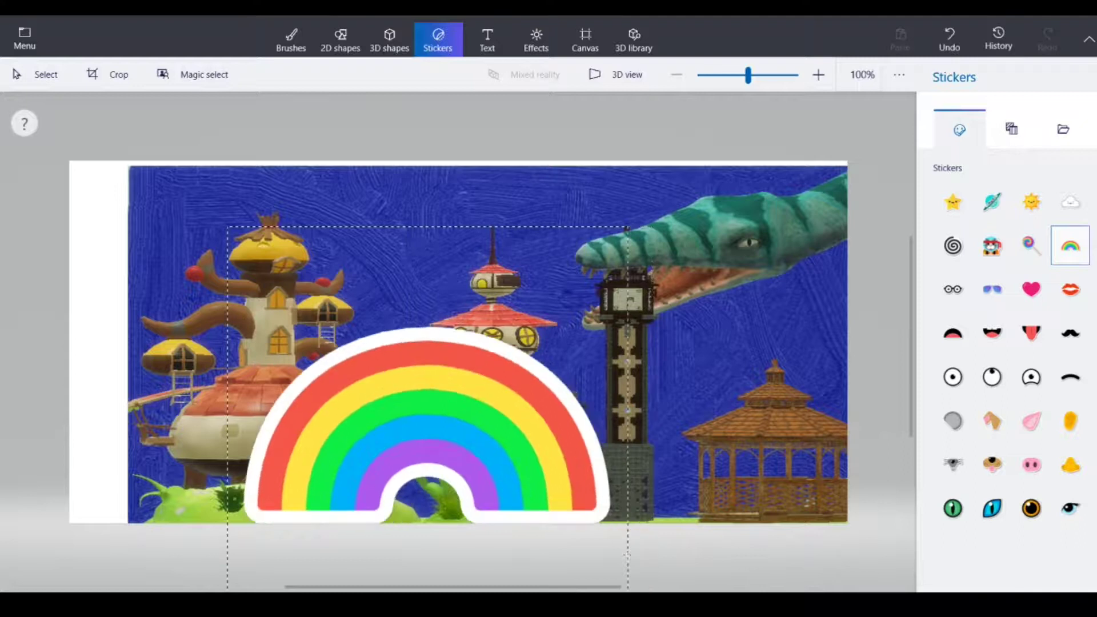
pyautogui.moveTo(626, 554); pyautogui.dragTo(623, 556)
pyautogui.moveTo(455, 431); pyautogui.dragTo(517, 184)
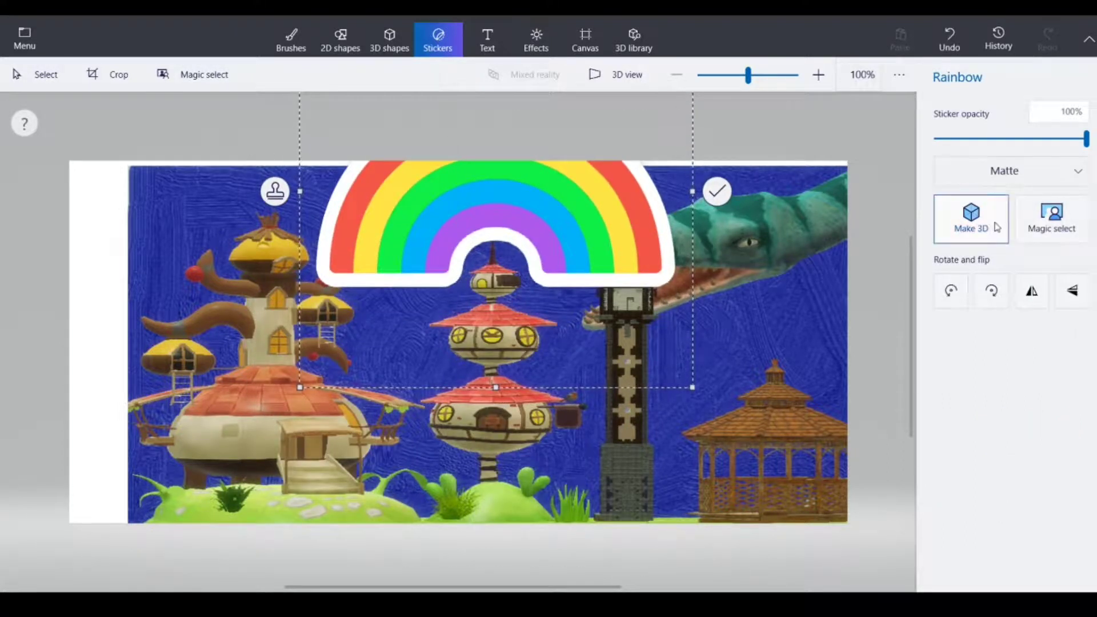
# Step: Make the rainbow 3D, tilt it back 90 degrees, then delete it
pyautogui.click(997, 227)
pyautogui.moveTo(543, 277); pyautogui.dragTo(544, 372)
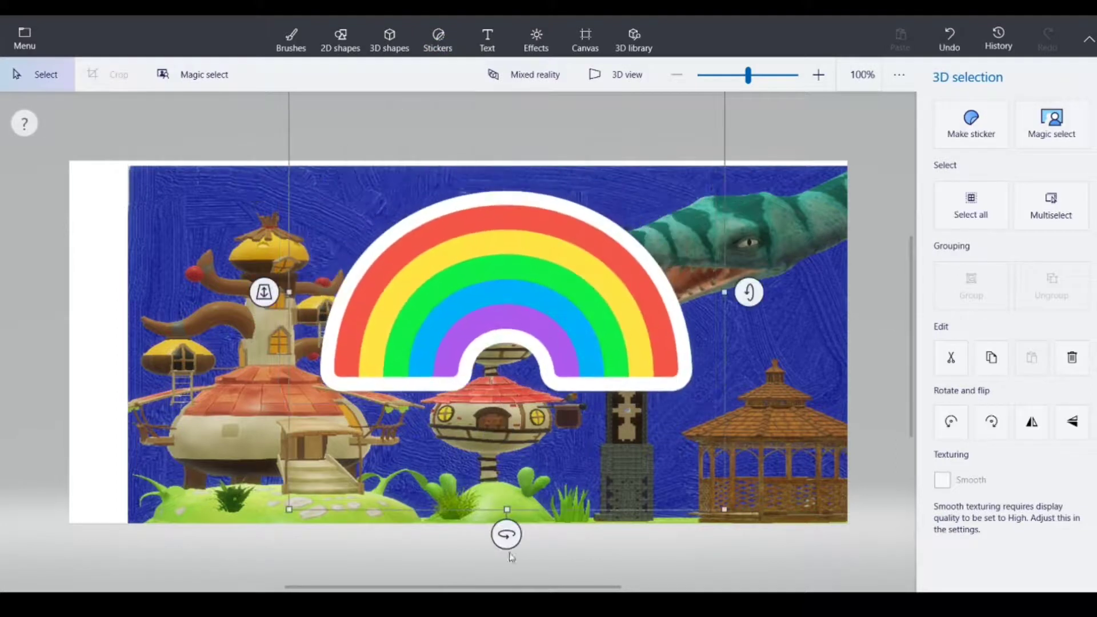
pyautogui.moveTo(748, 292); pyautogui.dragTo(596, 195)
pyautogui.press('Delete')
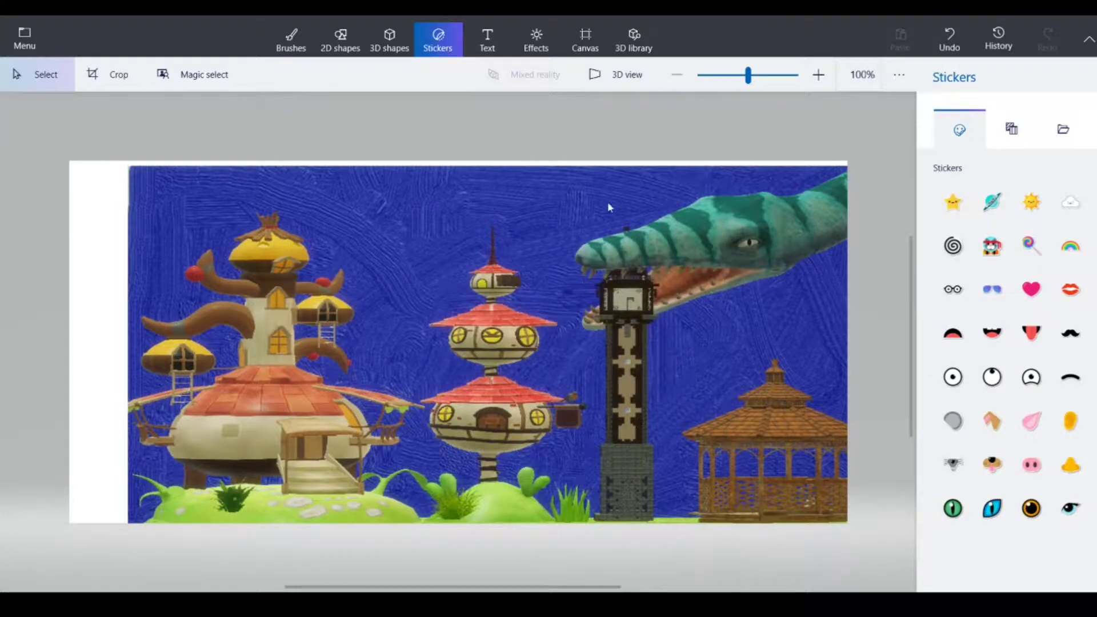
# Step: Select the dinosaur head in the screenshot and rotate the selection clockwise
pyautogui.moveTo(758, 279); pyautogui.dragTo(831, 341)
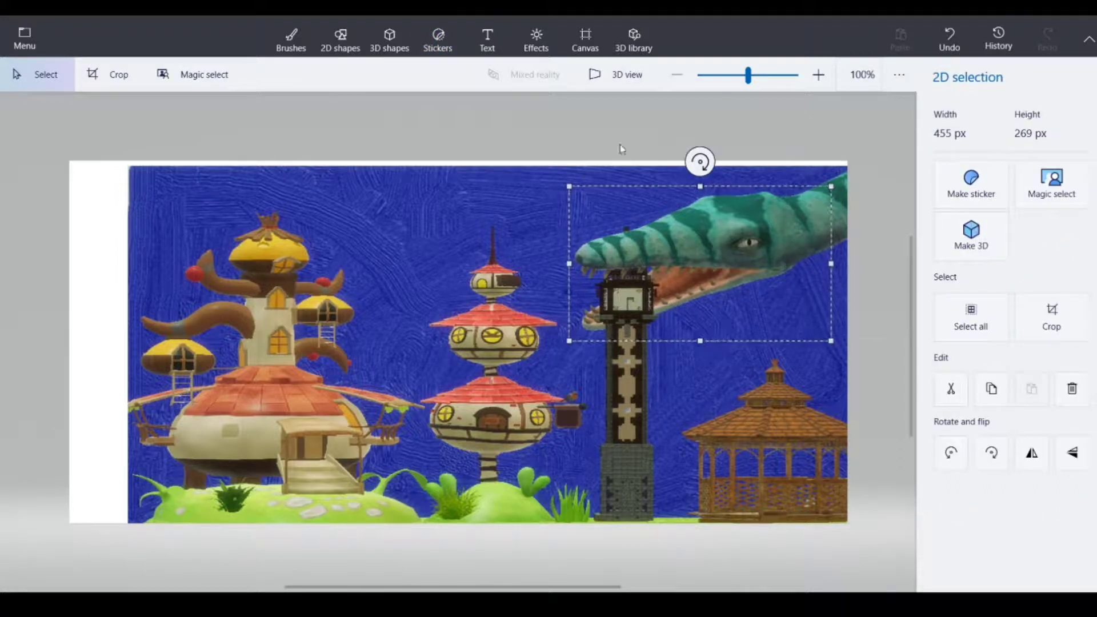
pyautogui.moveTo(694, 152); pyautogui.dragTo(671, 168)
pyautogui.moveTo(709, 268); pyautogui.dragTo(678, 284)
# Step: Make the dinosaur head 3D, tilt and rotate it, and set it over the clock tower
pyautogui.click(971, 235)
pyautogui.moveTo(490, 274); pyautogui.dragTo(543, 227)
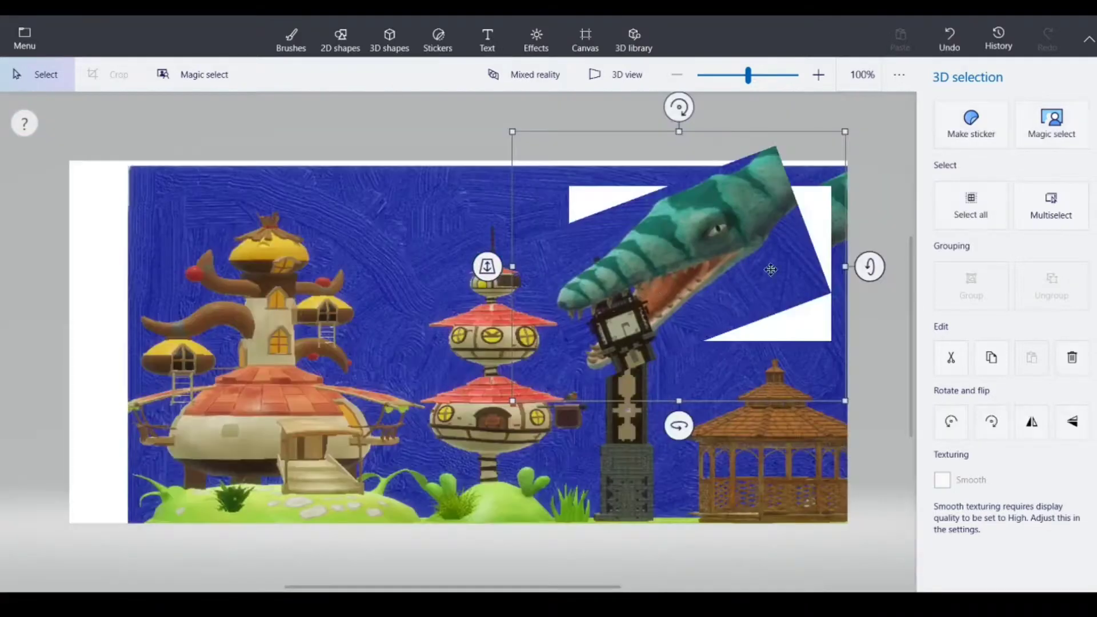
pyautogui.moveTo(679, 107); pyautogui.dragTo(705, 111)
pyautogui.moveTo(667, 284); pyautogui.dragTo(679, 296)
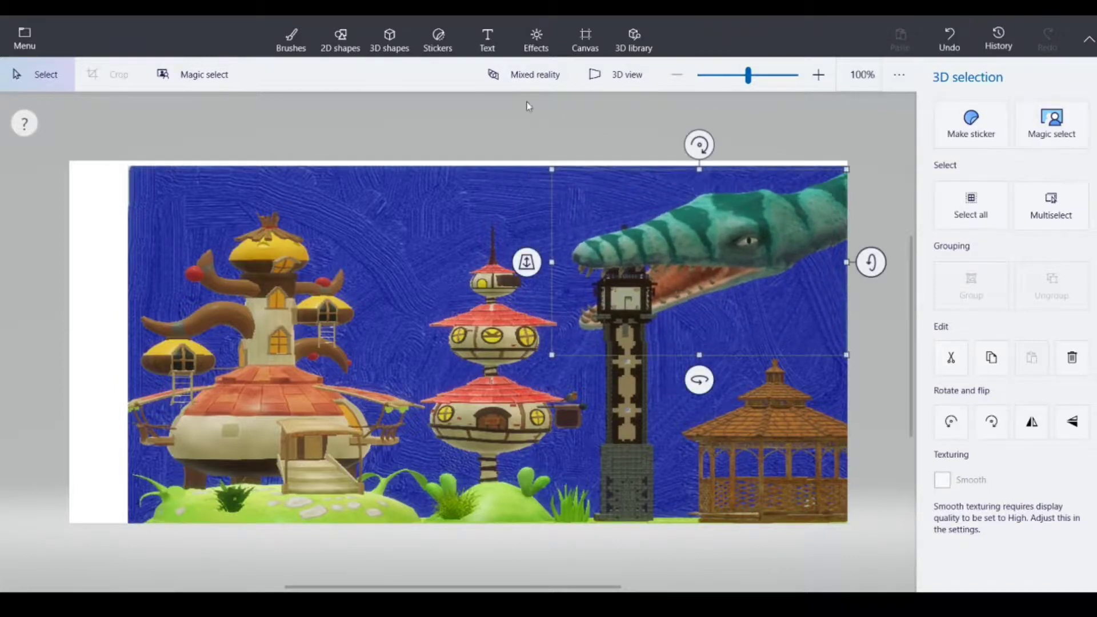
pyautogui.click(341, 35)
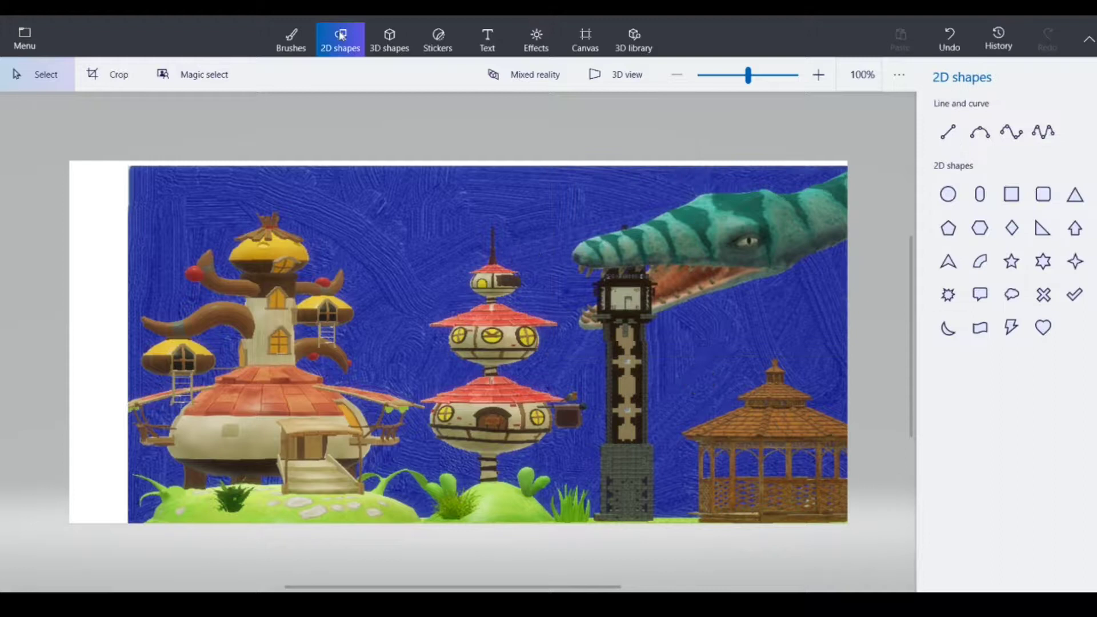
# Step: Rotate a selection of the left towers and restore it upright, then return to the sticker gallery
pyautogui.moveTo(256, 203); pyautogui.dragTo(550, 395)
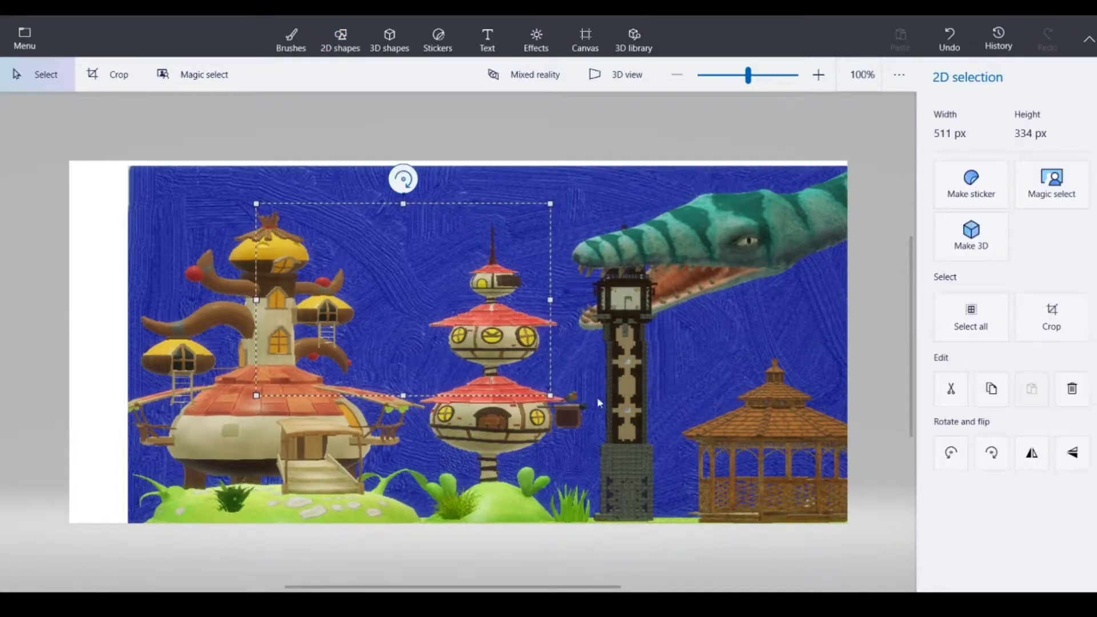
pyautogui.moveTo(404, 179)
pyautogui.mouseDown()
pyautogui.moveTo(378, 417)
pyautogui.moveTo(288, 264)
pyautogui.moveTo(452, 405)
pyautogui.moveTo(311, 377)
pyautogui.moveTo(313, 218)
pyautogui.moveTo(340, 194)
pyautogui.moveTo(402, 179)
pyautogui.mouseUp()
pyautogui.moveTo(405, 218)
pyautogui.mouseDown()
pyautogui.moveTo(417, 217)
pyautogui.moveTo(396, 221)
pyautogui.mouseUp()
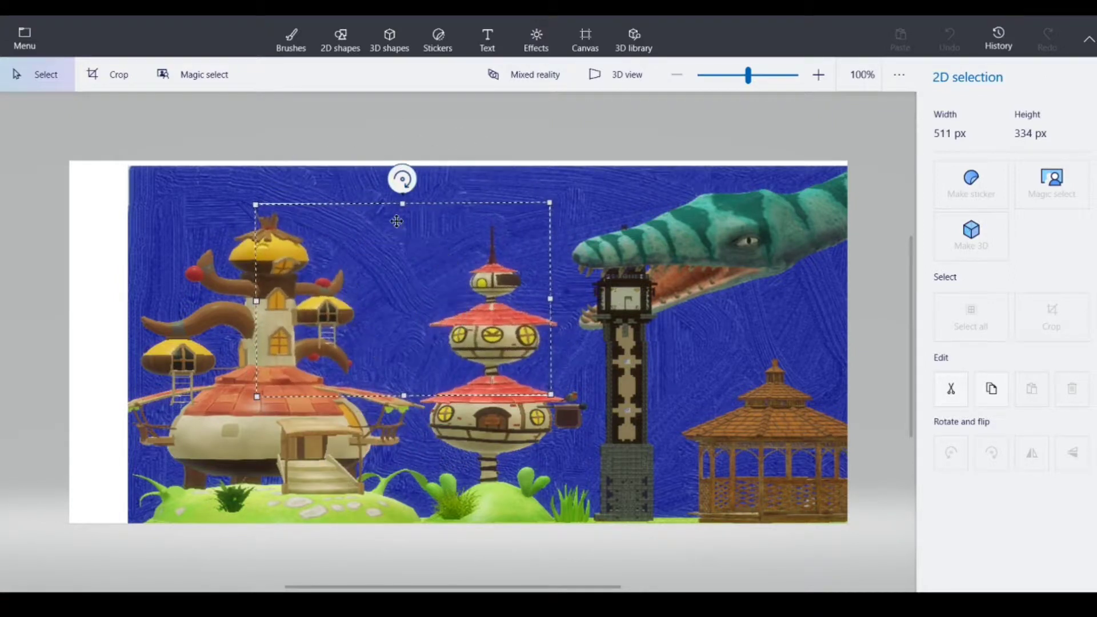
pyautogui.hotkey('ctrl', '2')
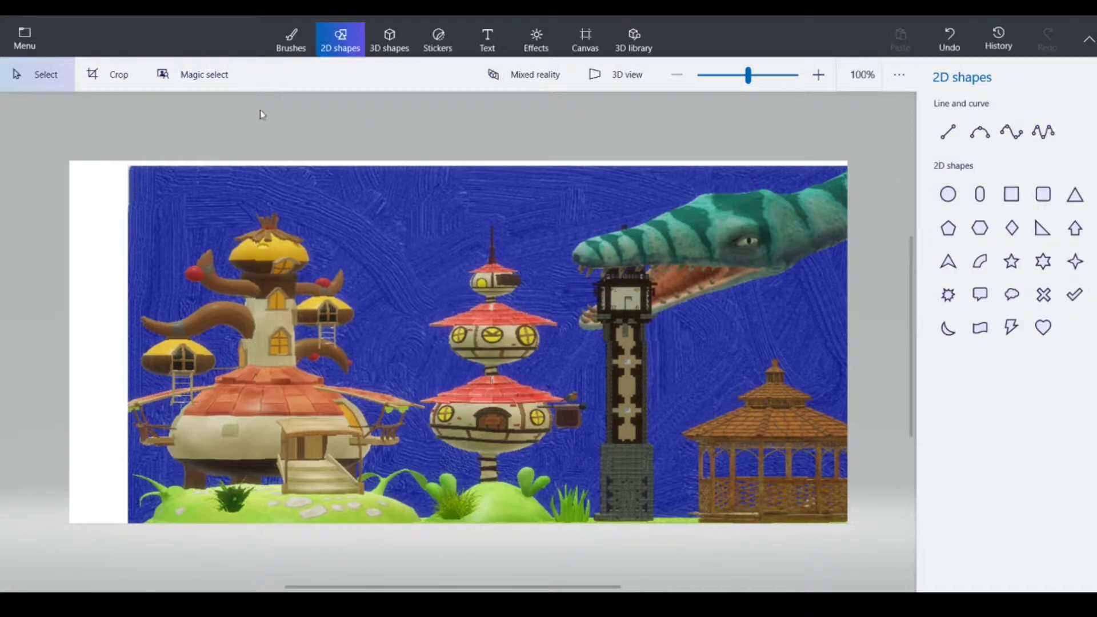
pyautogui.click(370, 45)
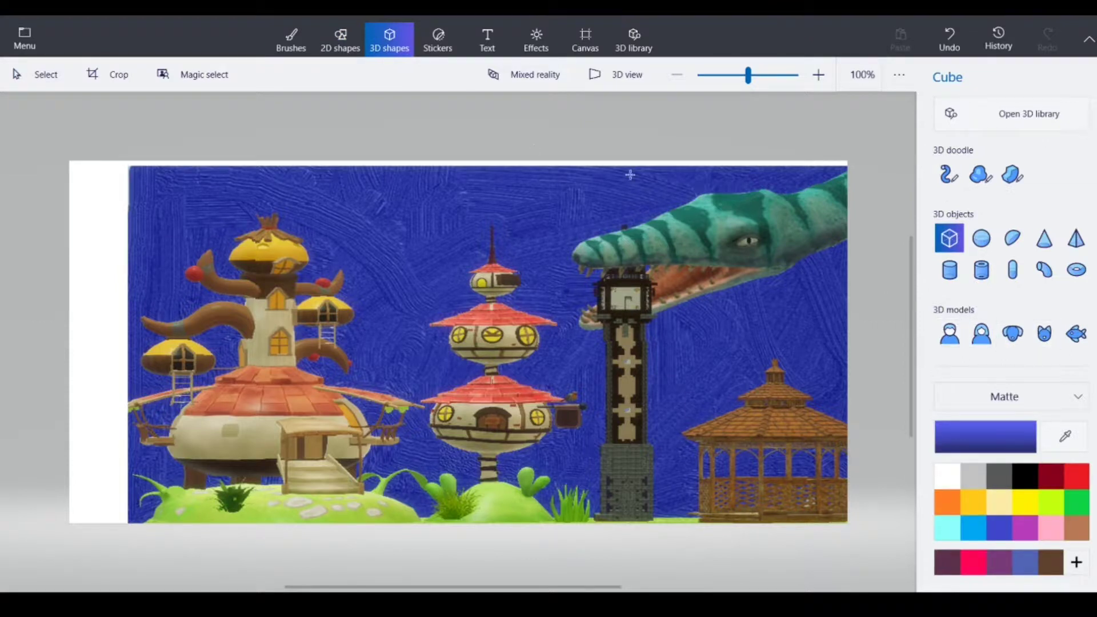
pyautogui.click(455, 51)
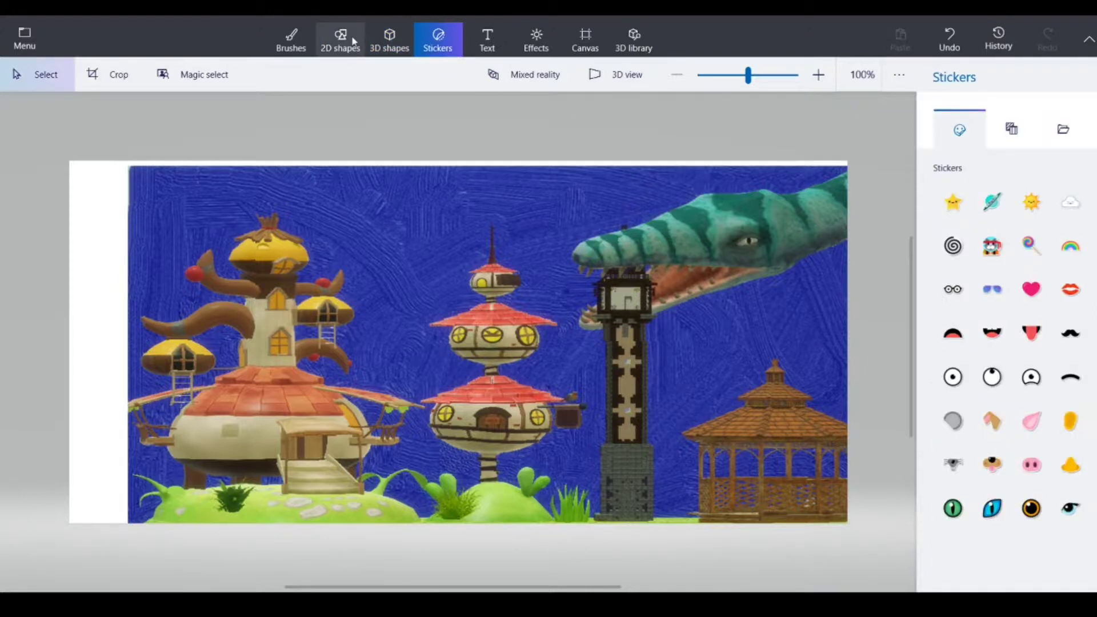
# Step: Stamp a Ninja cat sticker over the middle tower, below the dinosaur head
pyautogui.click(353, 41)
pyautogui.click(440, 40)
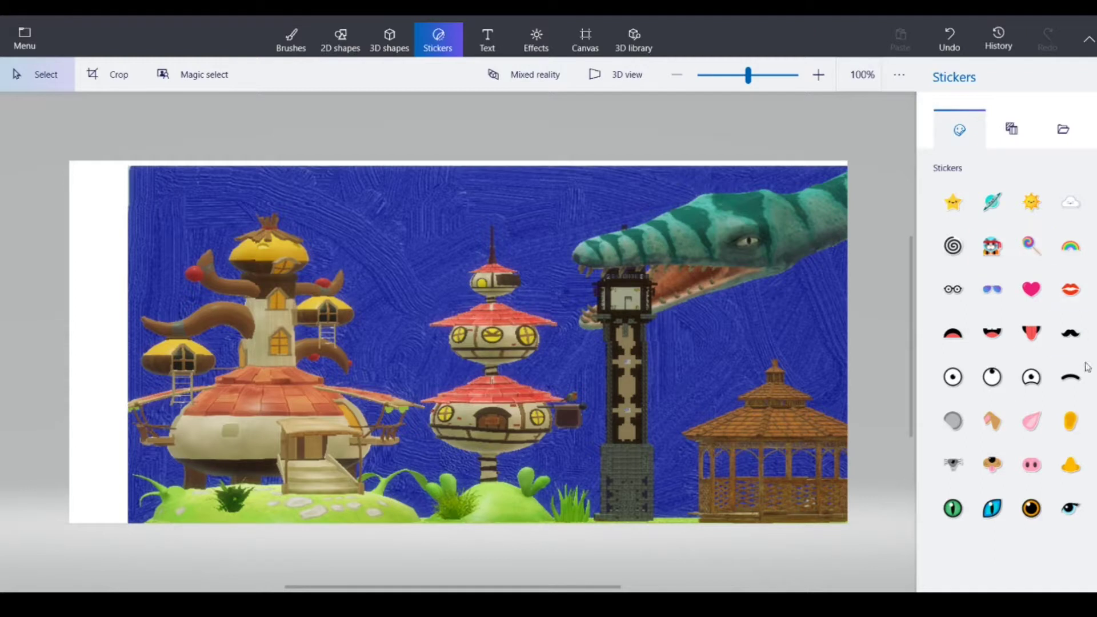
pyautogui.click(990, 245)
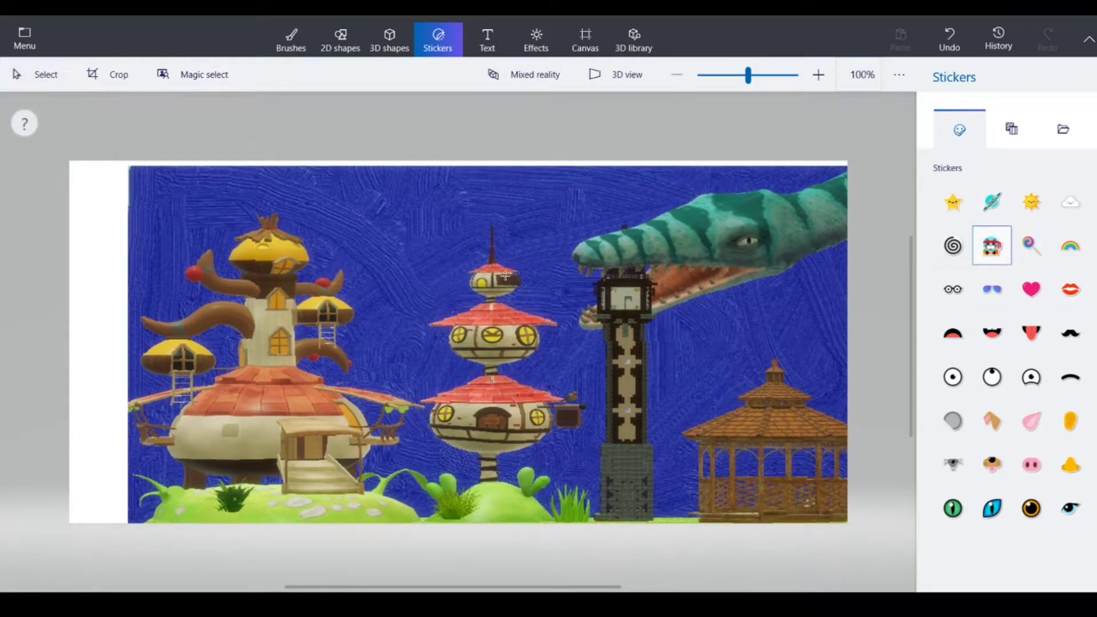
pyautogui.moveTo(548, 236); pyautogui.dragTo(686, 120)
pyautogui.moveTo(578, 225); pyautogui.dragTo(413, 357)
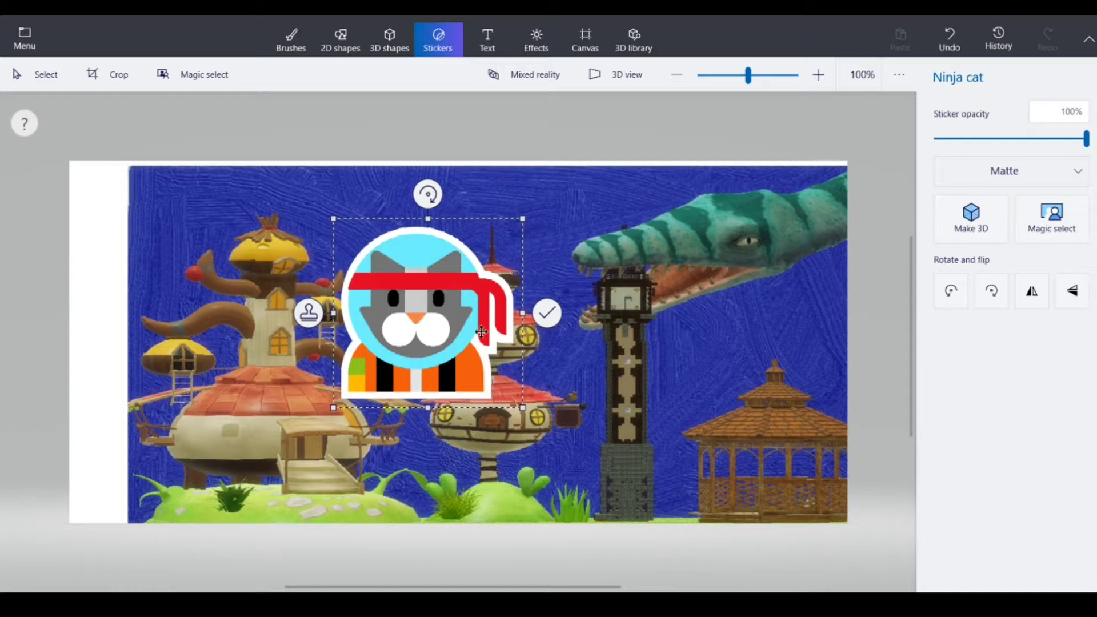
pyautogui.click(548, 315)
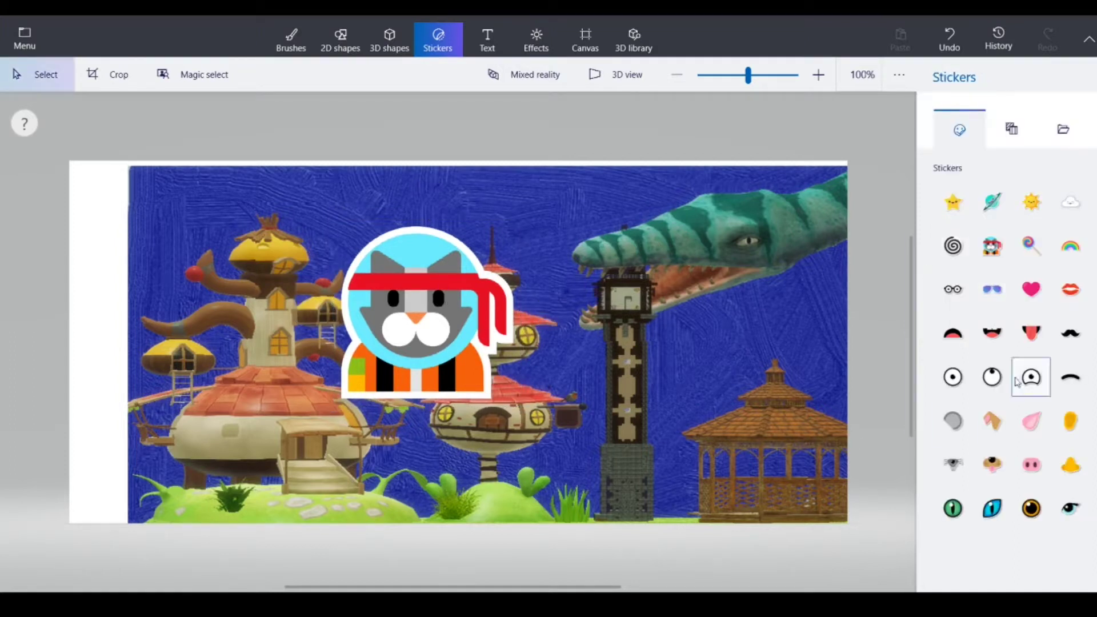
# Step: Draw an orange eye sticker, move it lower left, delete it, then show the texture stickers
pyautogui.click(1031, 508)
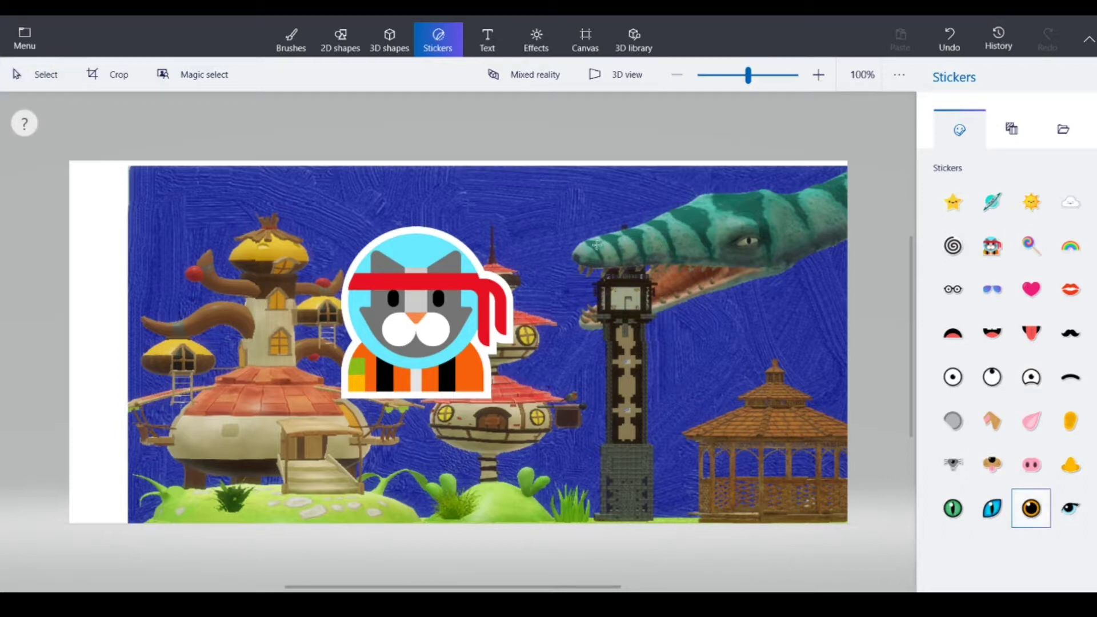
pyautogui.moveTo(555, 221); pyautogui.dragTo(851, 518)
pyautogui.moveTo(731, 385); pyautogui.dragTo(443, 421)
pyautogui.press('Delete')
pyautogui.click(1018, 145)
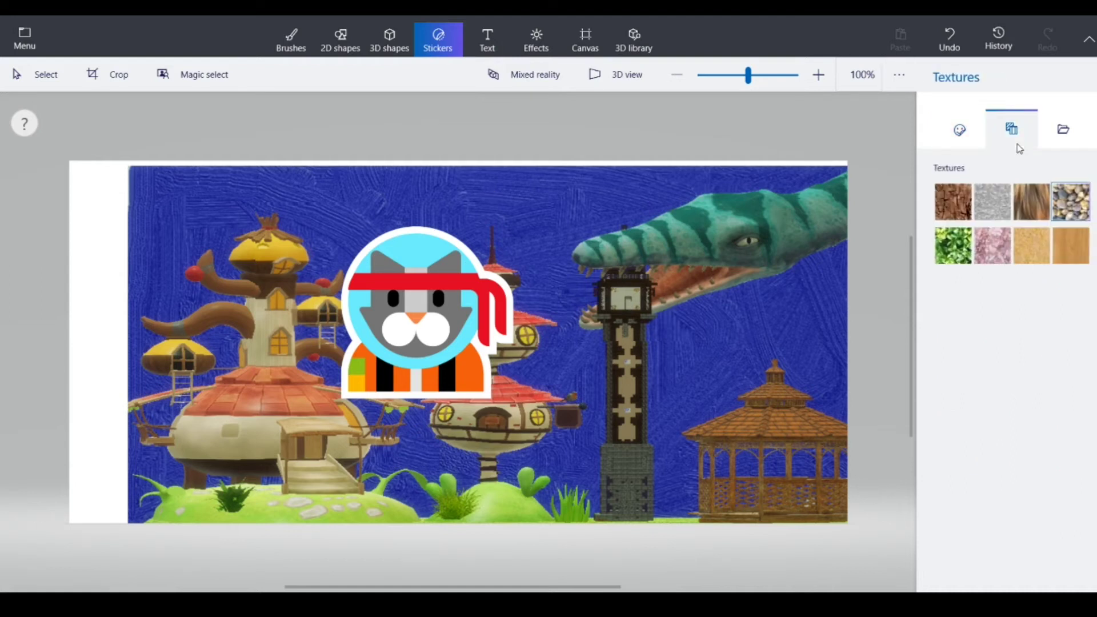